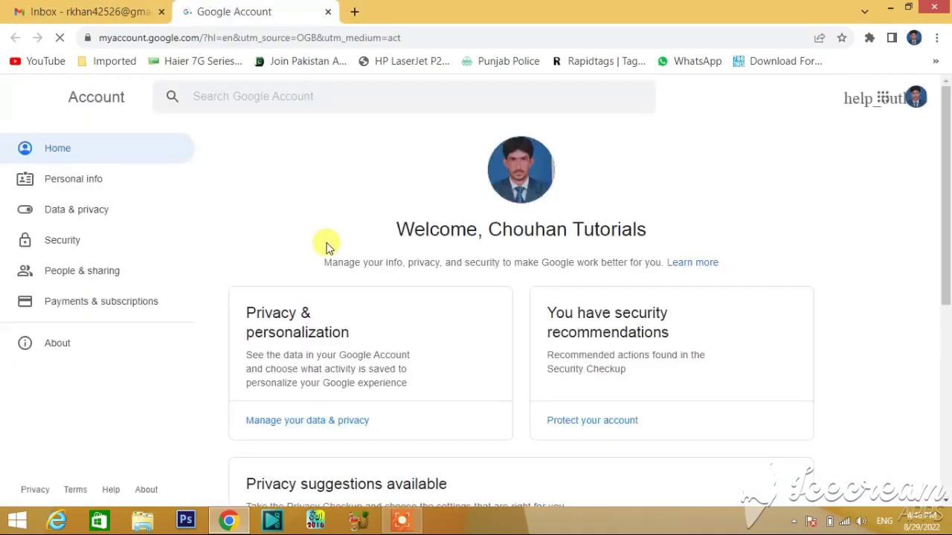
# Open the data and privacy management page from the Privacy & personalization section of the Google Account home.
pyautogui.scroll(-2, 351, 210)
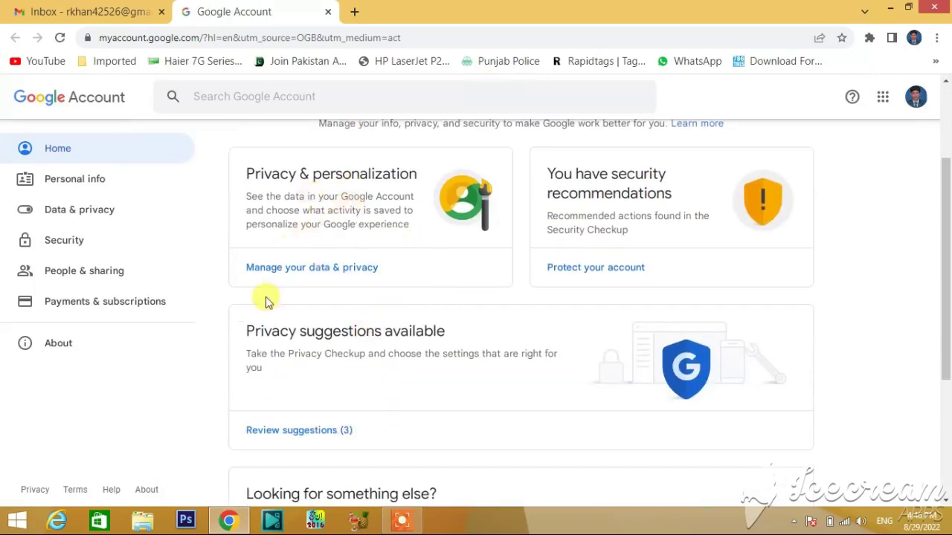
pyautogui.click(370, 185)
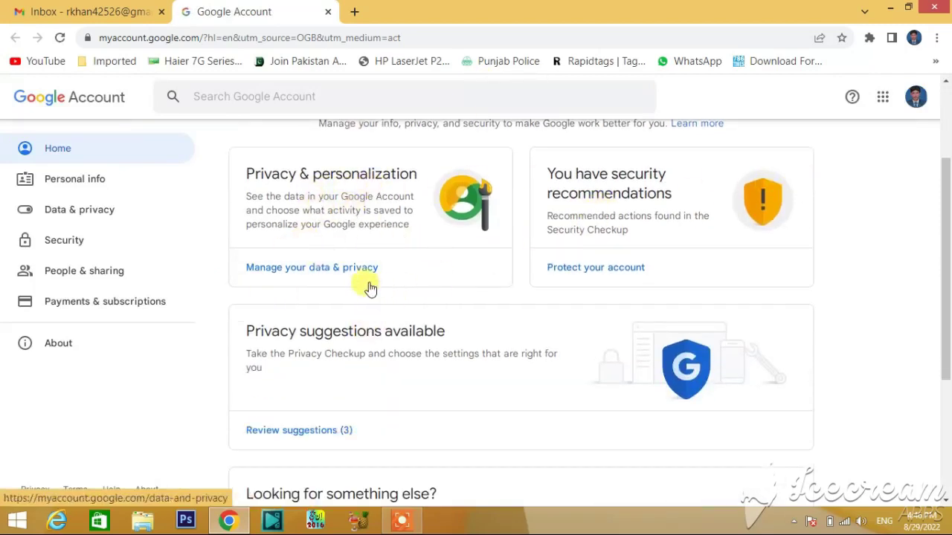
pyautogui.scroll(-3, 367, 287)
pyautogui.scroll(4, 369, 280)
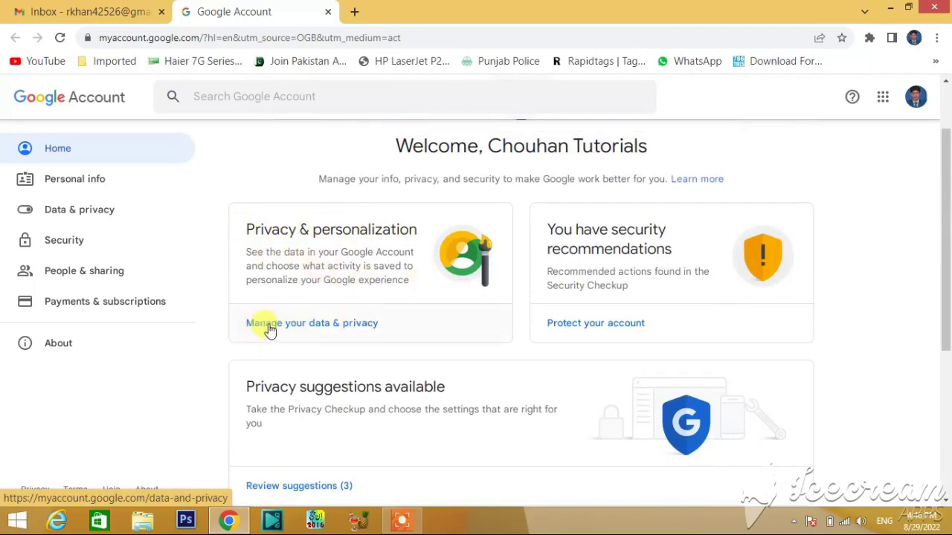
pyautogui.click(331, 325)
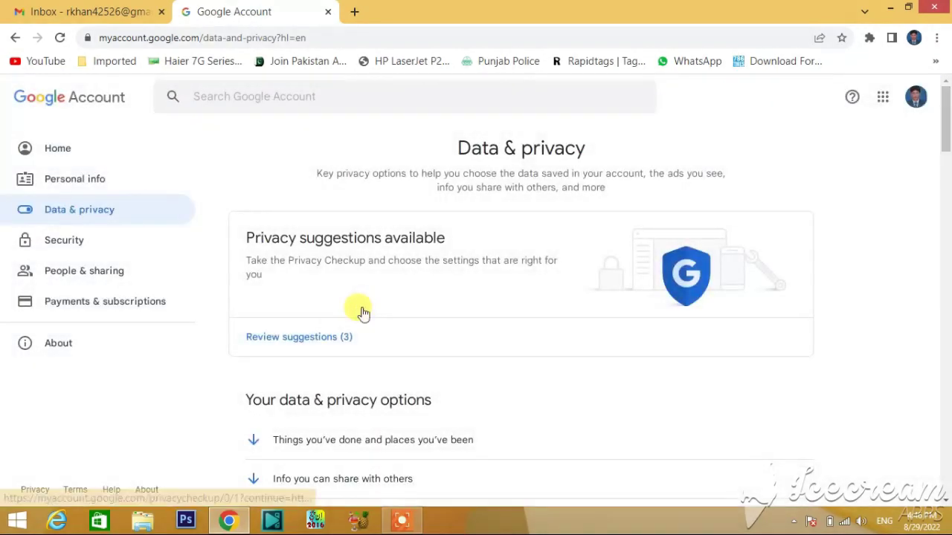
# Open the option to download your data, found under the data from apps and services you use.
pyautogui.scroll(-3, 363, 293)
pyautogui.scroll(-3, 357, 277)
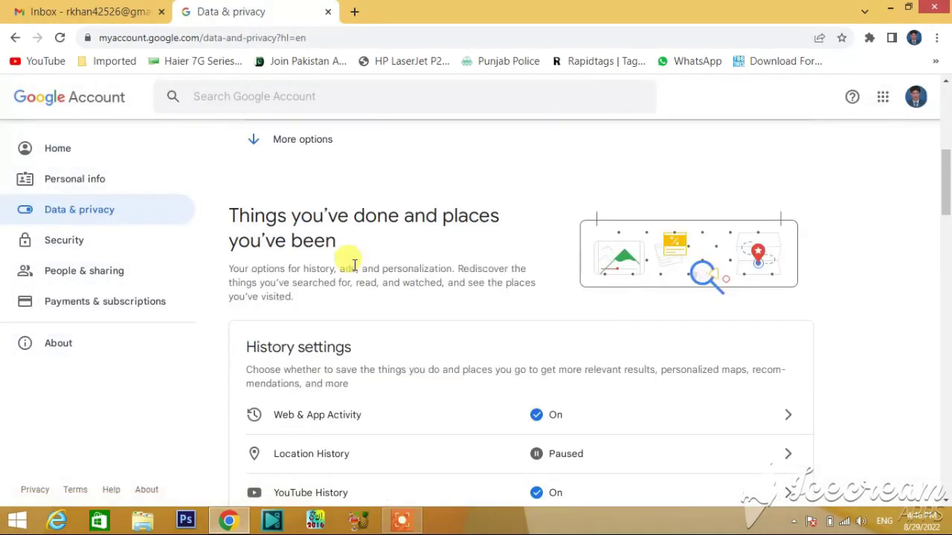
pyautogui.scroll(-3, 354, 264)
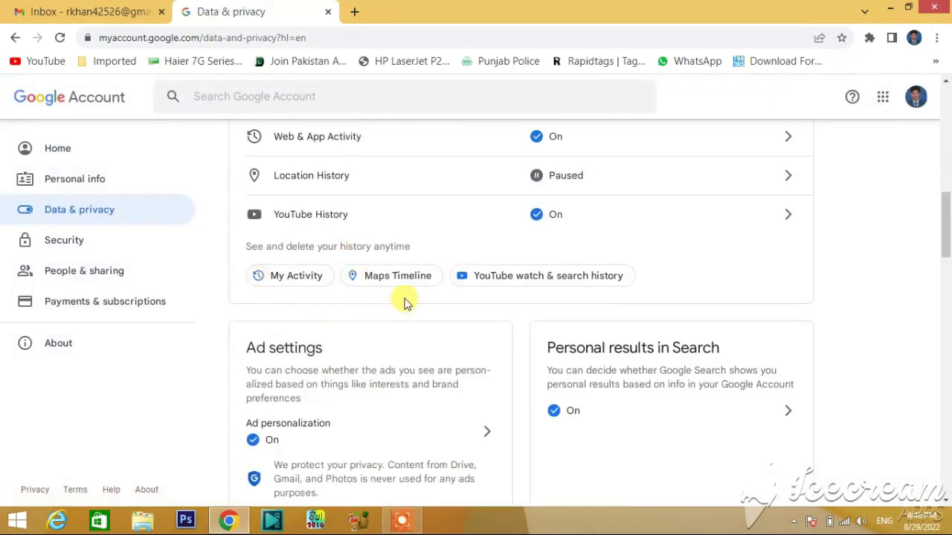
pyautogui.scroll(-5, 386, 265)
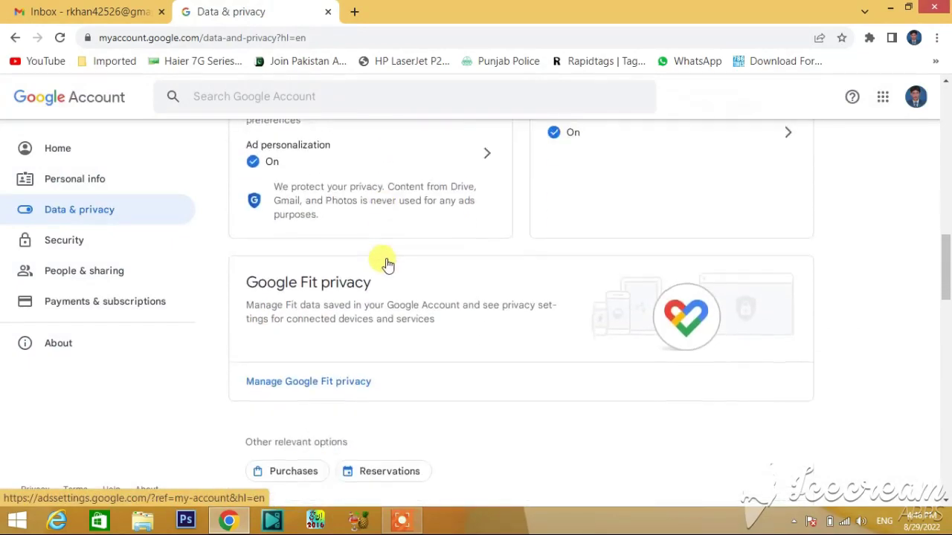
pyautogui.scroll(-6, 387, 264)
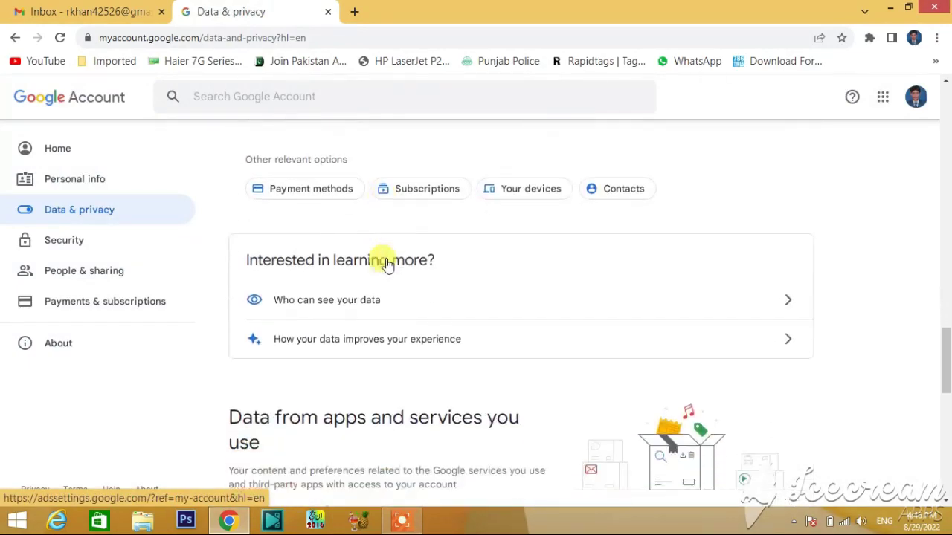
pyautogui.scroll(-3, 387, 258)
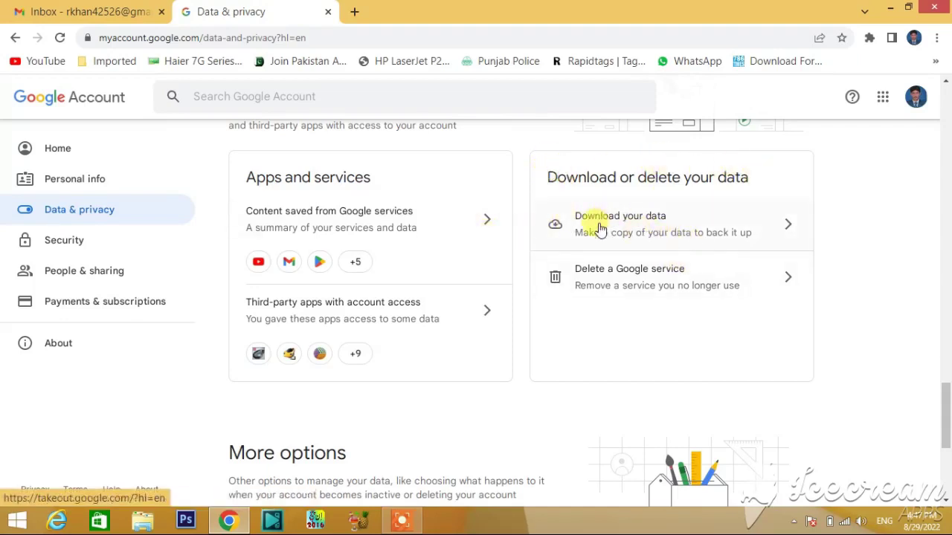
pyautogui.click(634, 228)
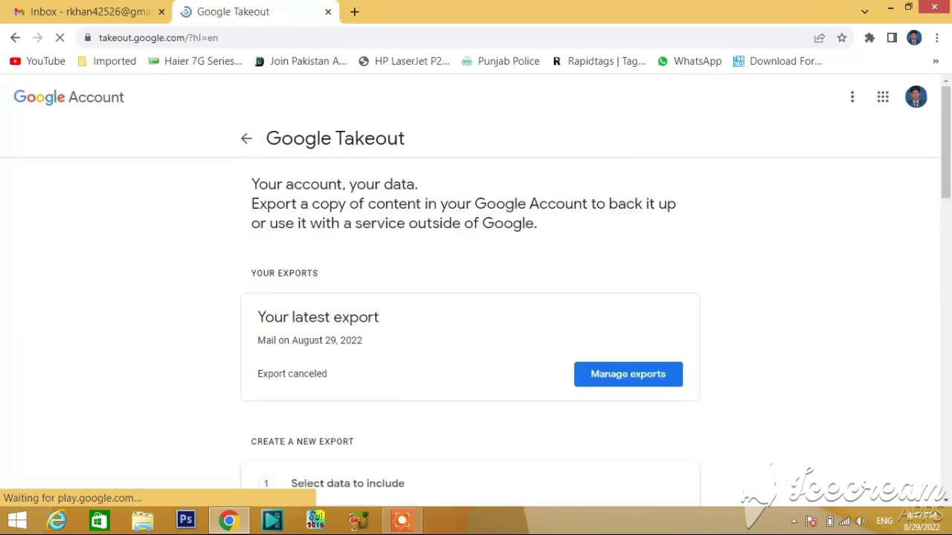
# Look through the list of Google products that can be included in a new export.
pyautogui.scroll(-1, 186, 290)
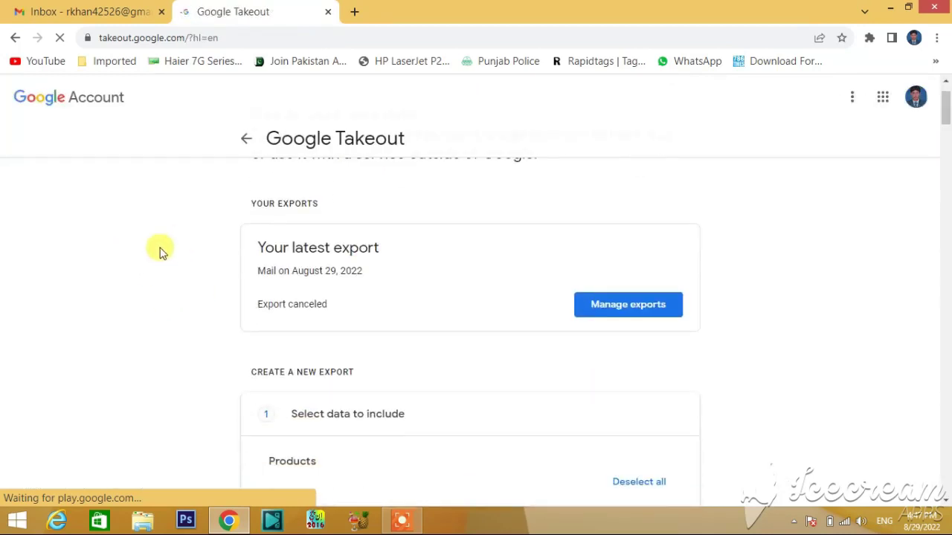
pyautogui.scroll(-3, 148, 255)
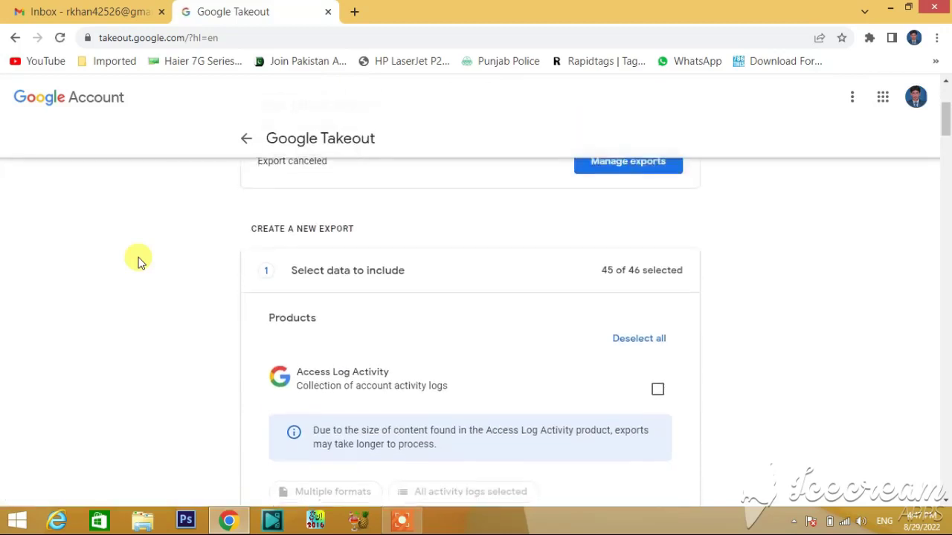
pyautogui.scroll(-3, 129, 267)
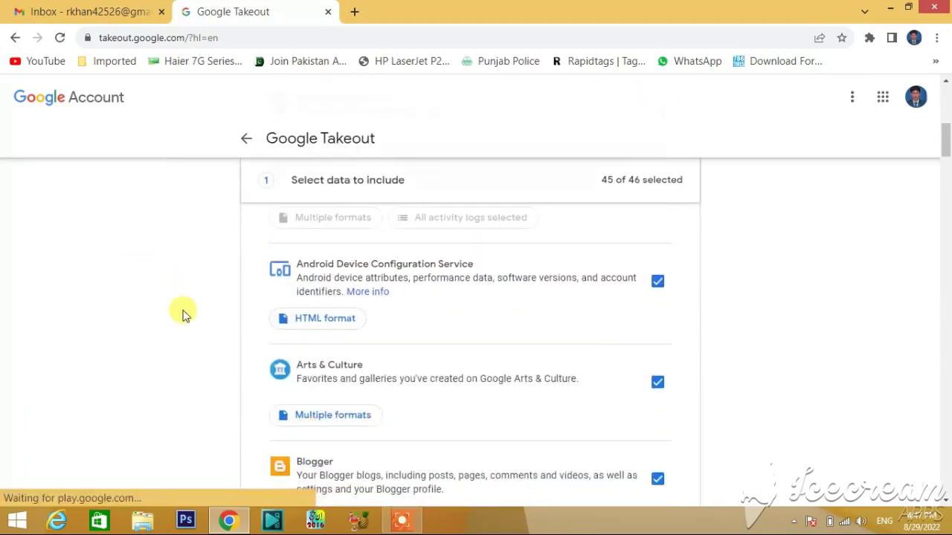
pyautogui.scroll(-3, 183, 314)
pyautogui.scroll(-13, 185, 314)
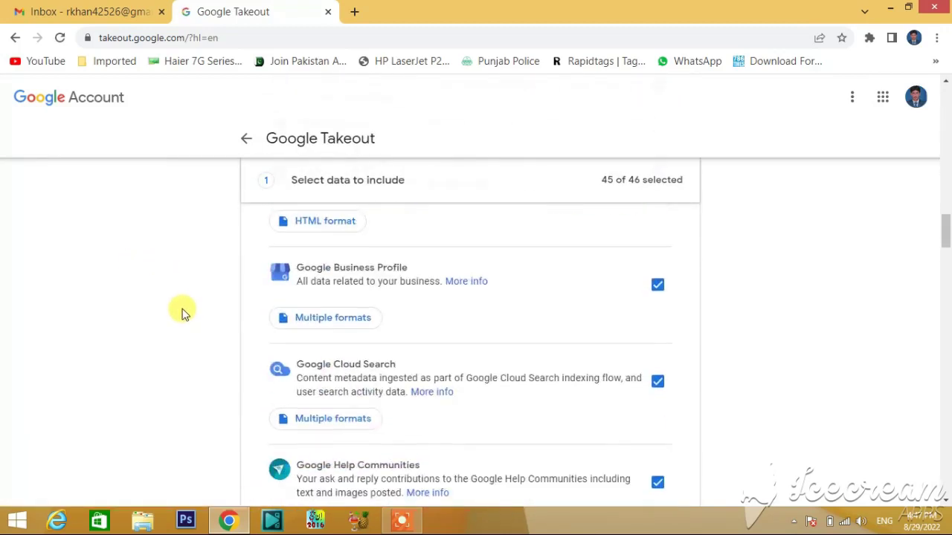
pyautogui.scroll(8, 185, 314)
pyautogui.scroll(6, 184, 313)
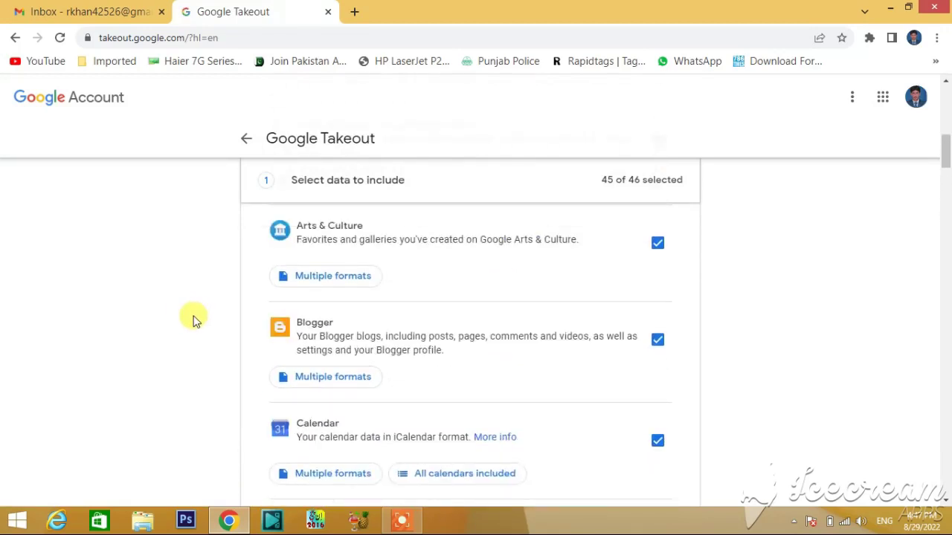
pyautogui.scroll(-18, 361, 291)
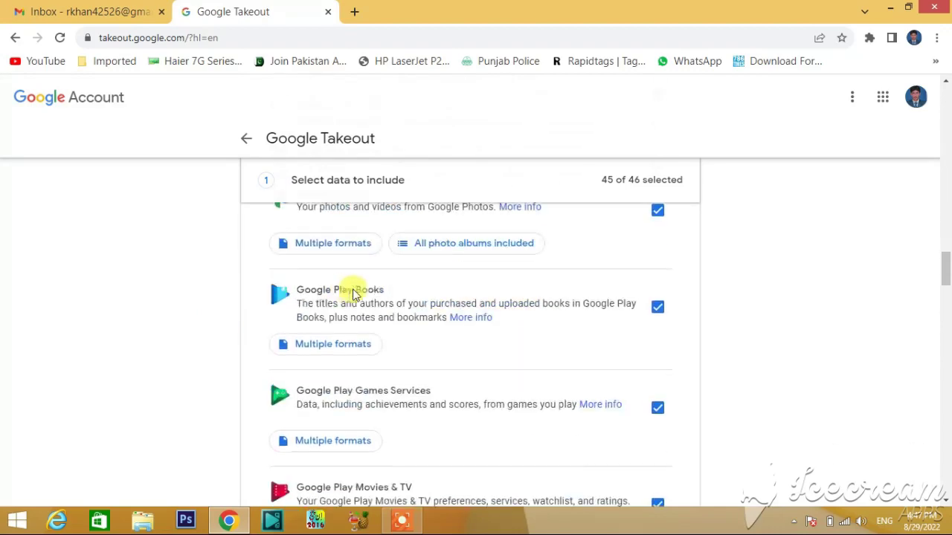
pyautogui.scroll(-5, 342, 312)
pyautogui.scroll(-1, 335, 325)
pyautogui.scroll(15, 334, 324)
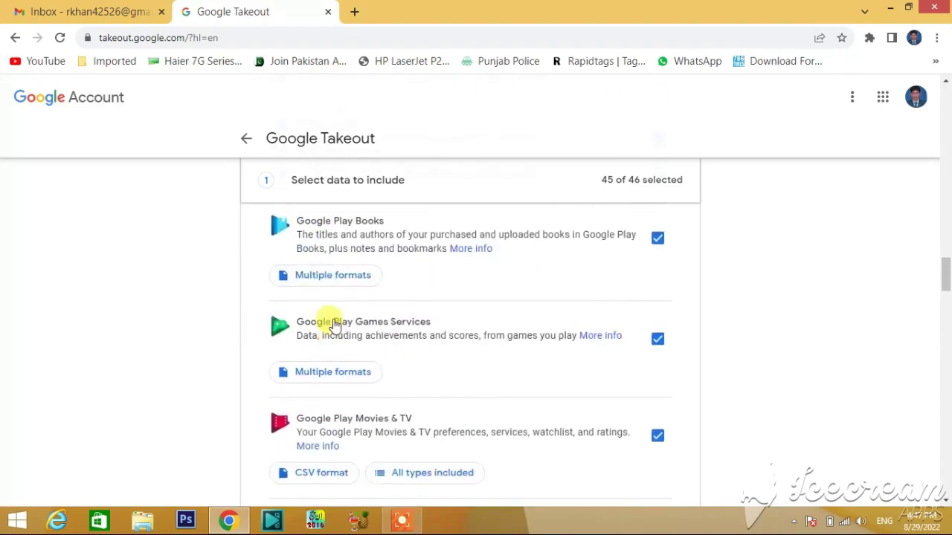
pyautogui.scroll(12, 331, 319)
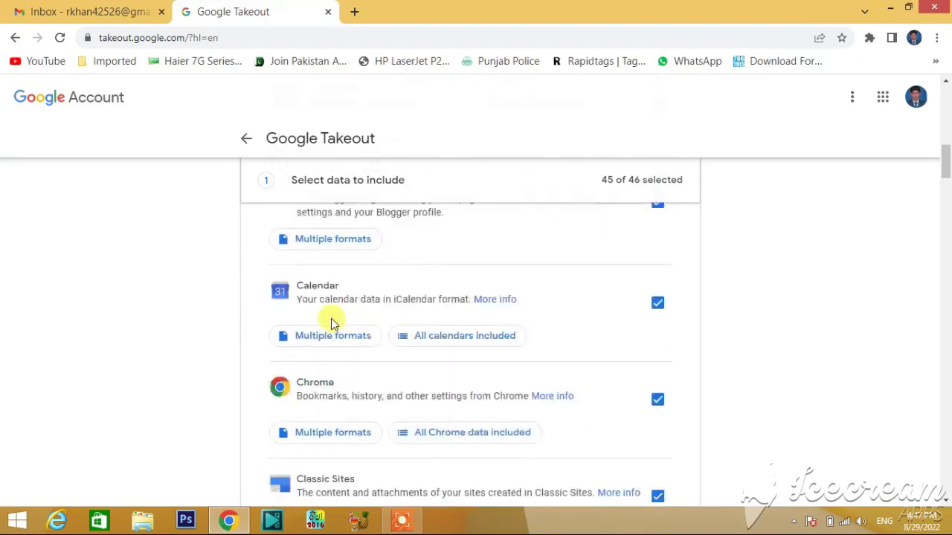
pyautogui.scroll(3, 441, 316)
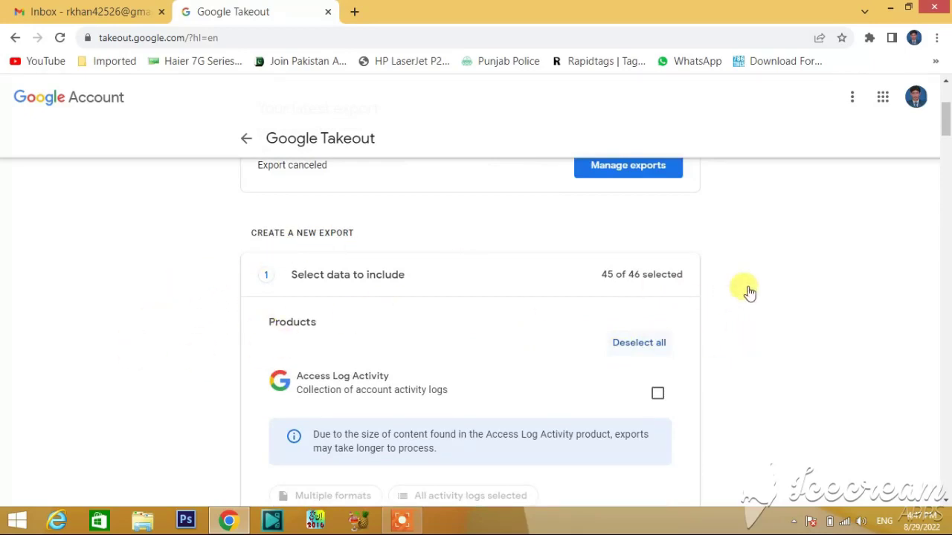
# Deselect all products in the data selection for the new export.
pyautogui.scroll(-4, 362, 299)
pyautogui.scroll(4, 213, 297)
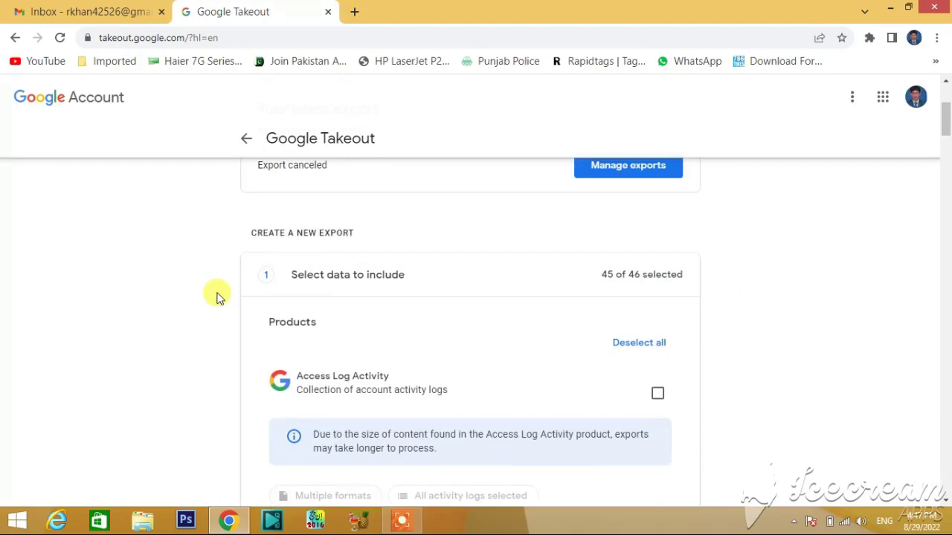
pyautogui.scroll(2, 217, 296)
pyautogui.scroll(-3, 217, 296)
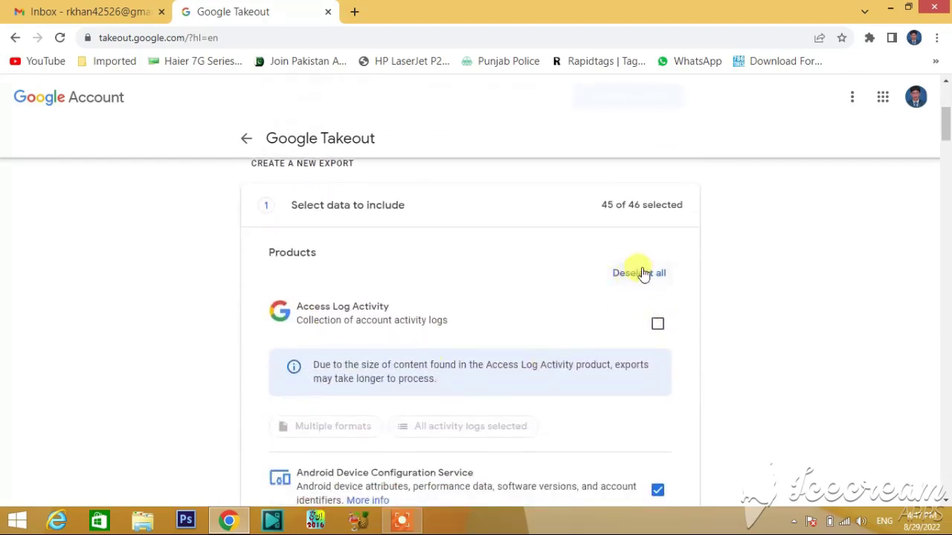
pyautogui.click(641, 276)
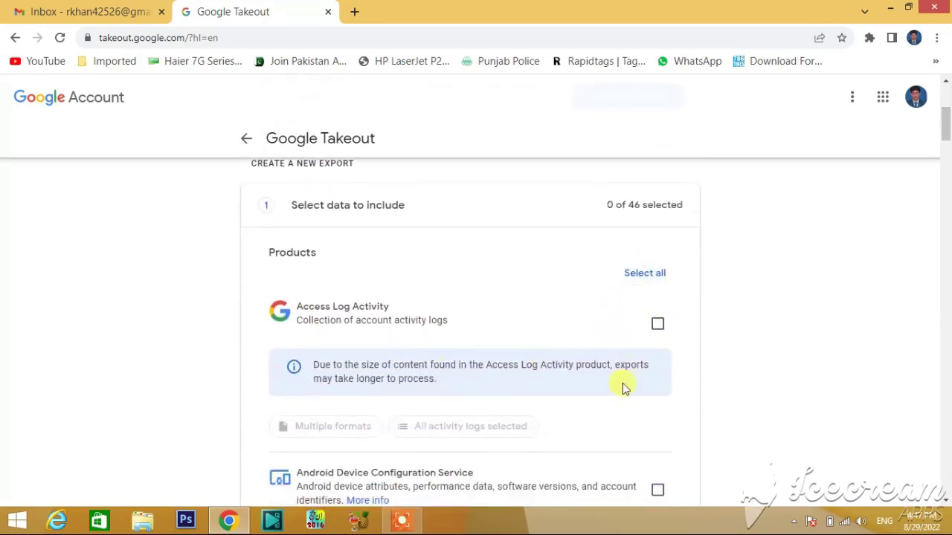
# Include only the Mail product in the new export.
pyautogui.scroll(-2, 95, 320)
pyautogui.scroll(-1, 95, 320)
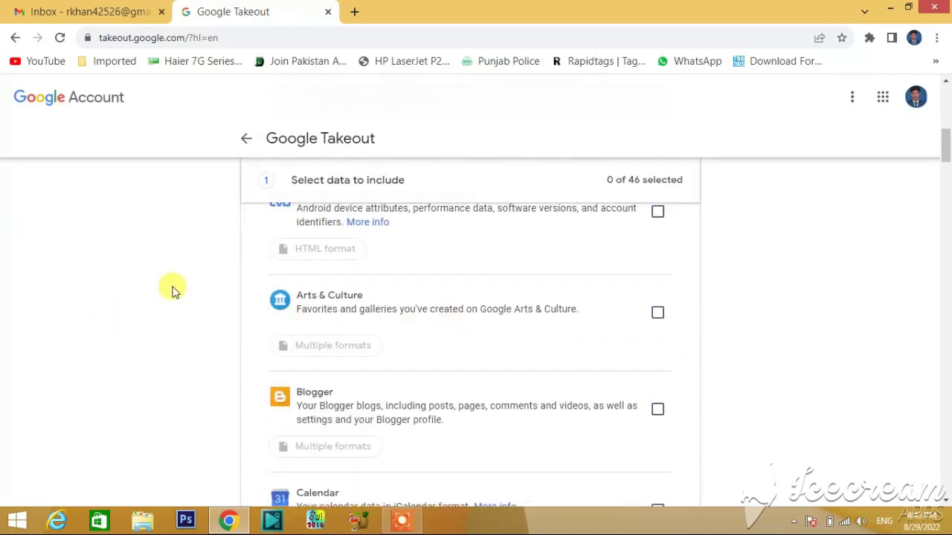
pyautogui.scroll(-15, 171, 290)
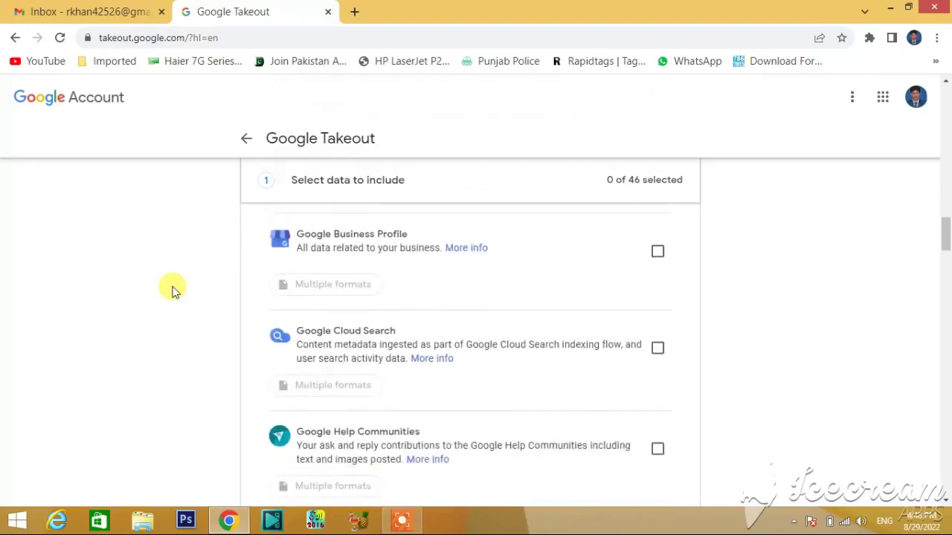
pyautogui.scroll(-10, 171, 290)
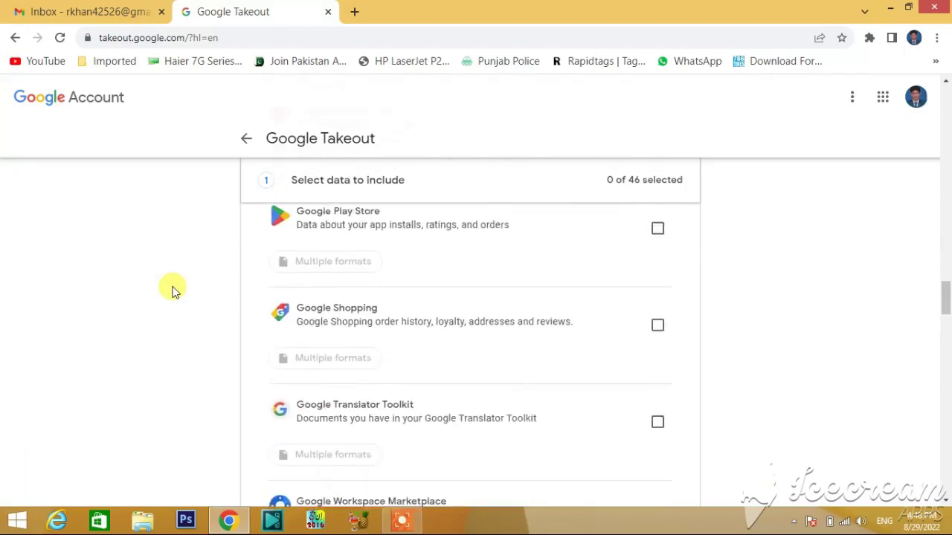
pyautogui.scroll(-10, 171, 290)
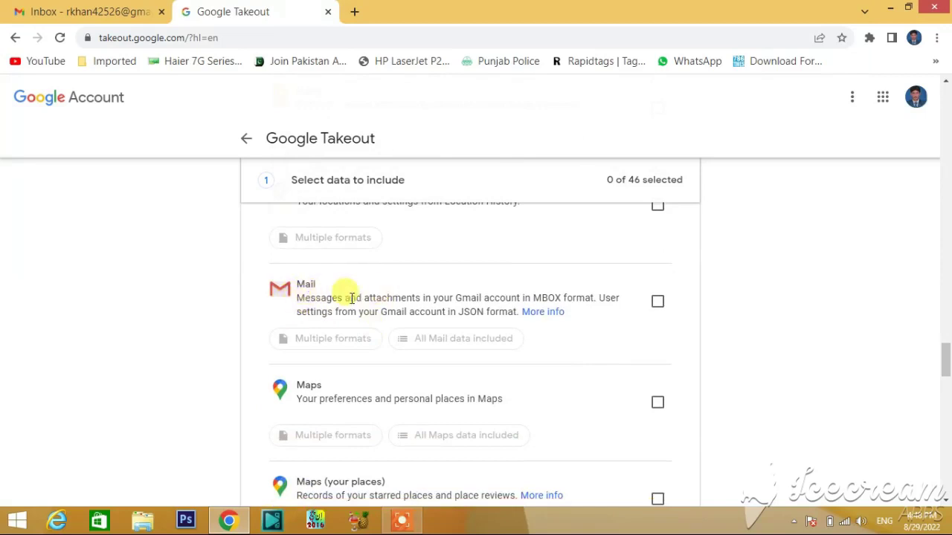
pyautogui.click(658, 311)
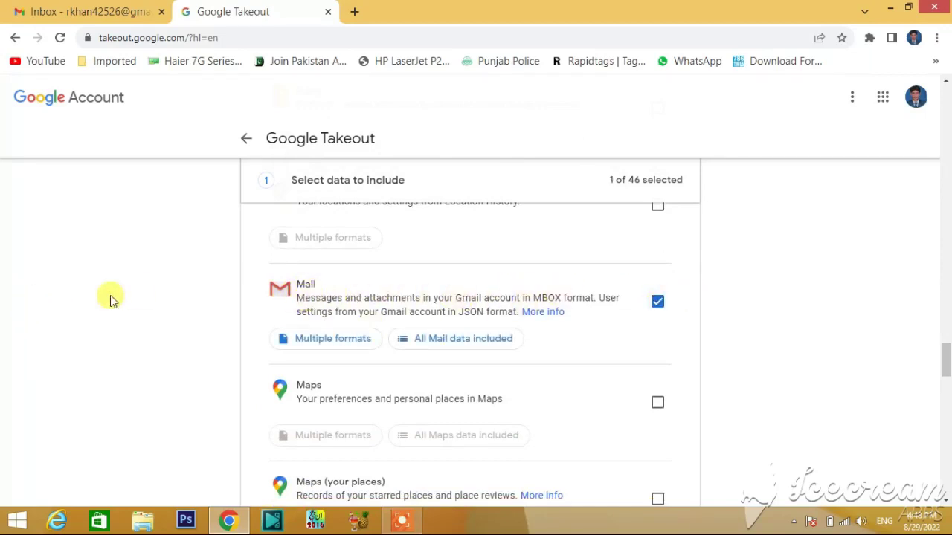
# Open the Mail content options, review the labels, and turn off including all messages in Mail.
pyautogui.scroll(-1, 134, 298)
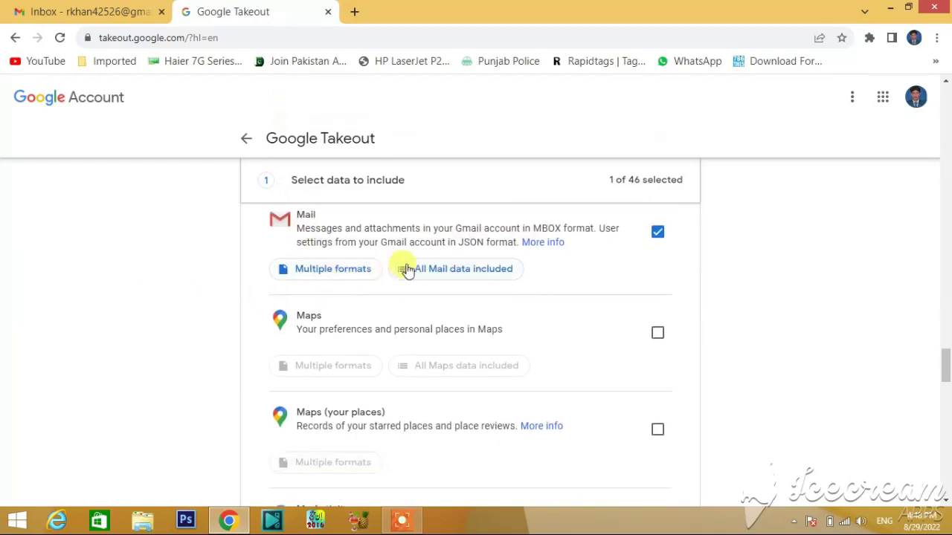
pyautogui.click(468, 275)
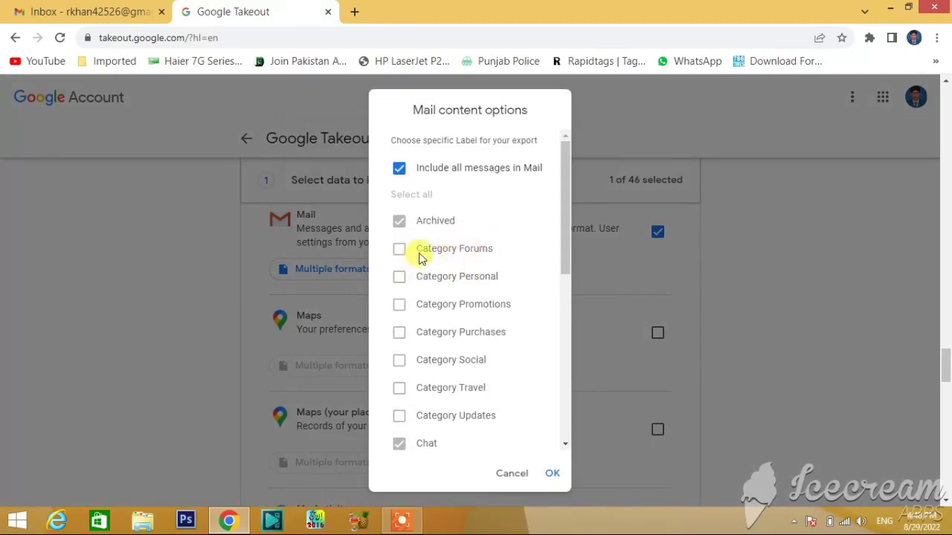
pyautogui.scroll(-1, 421, 257)
pyautogui.scroll(-2, 419, 256)
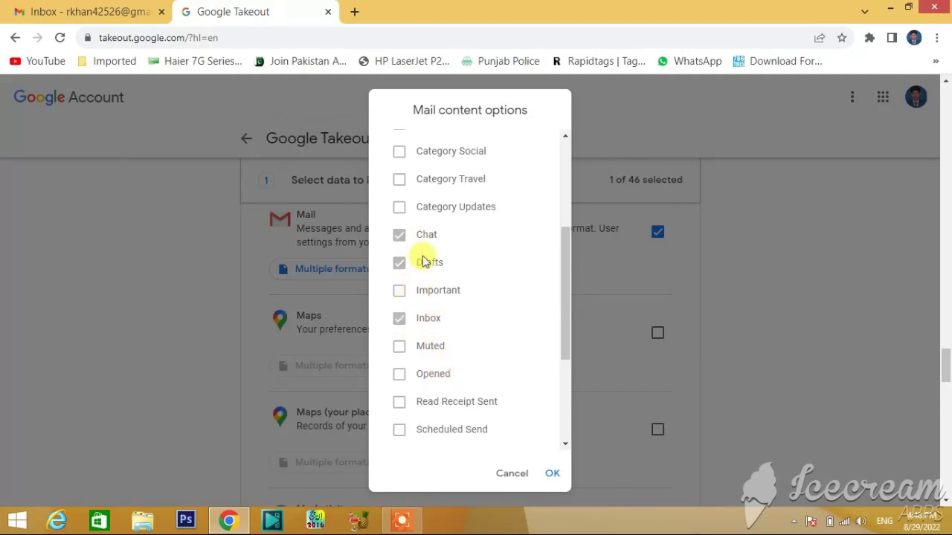
pyautogui.scroll(3, 420, 253)
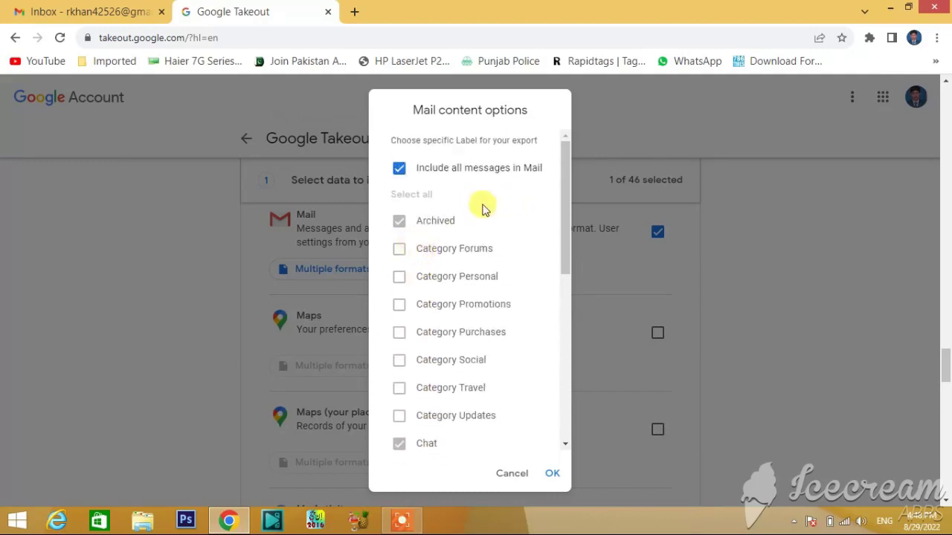
pyautogui.scroll(-1, 412, 190)
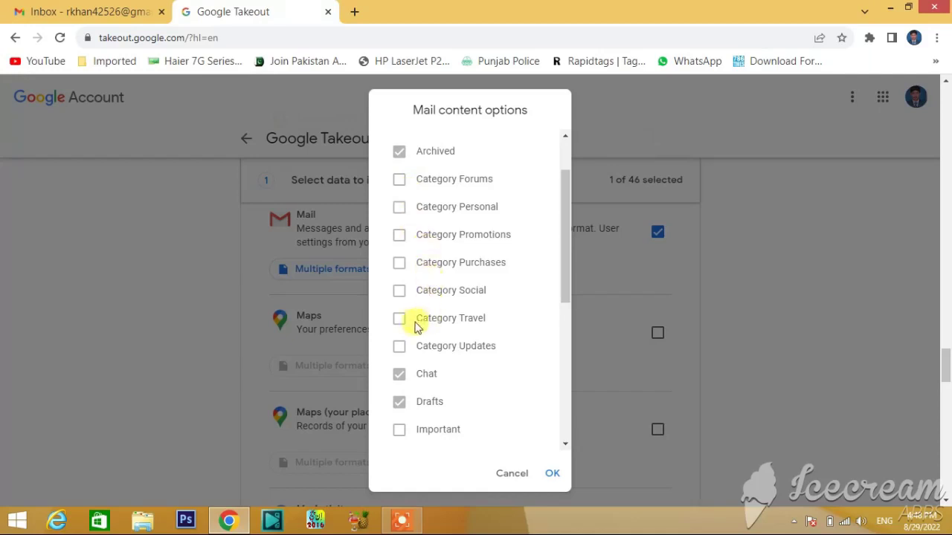
pyautogui.scroll(-2, 395, 258)
pyautogui.click(397, 261)
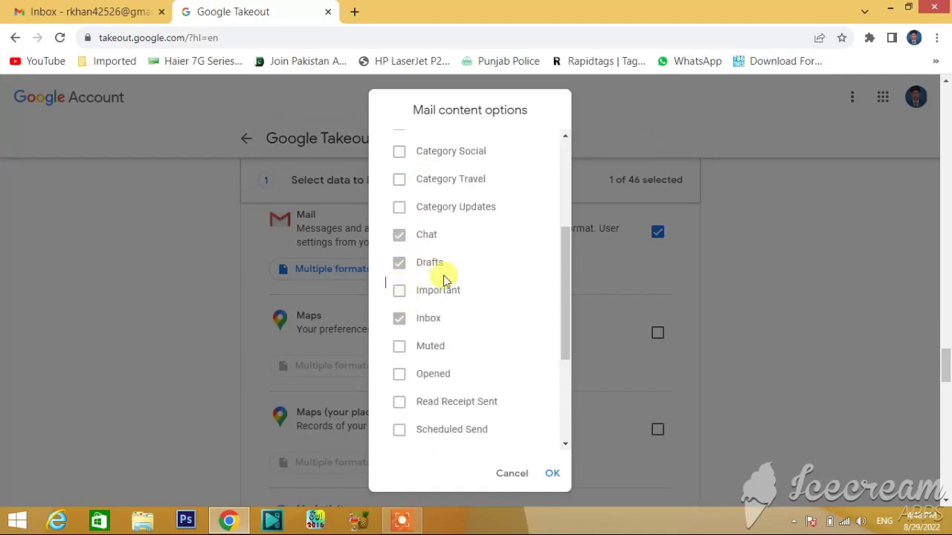
pyautogui.scroll(3, 394, 277)
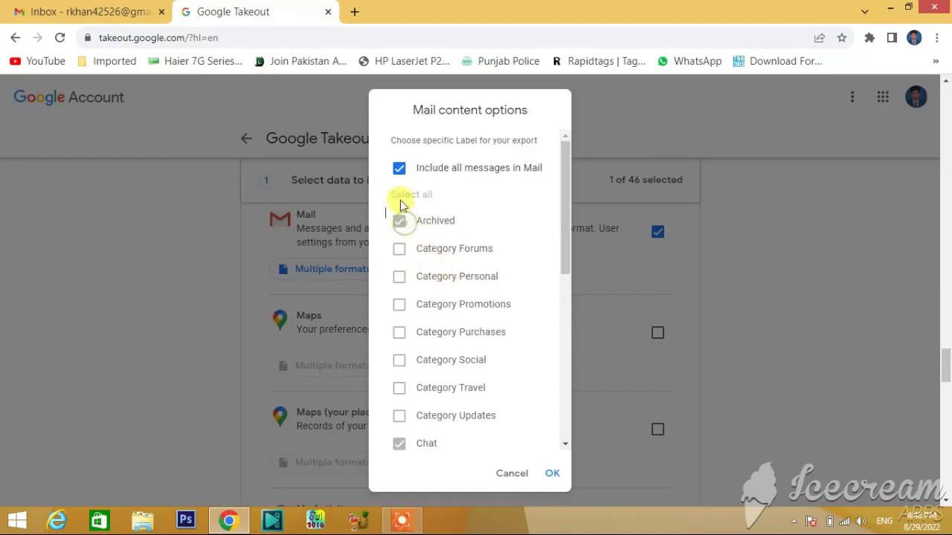
pyautogui.click(398, 168)
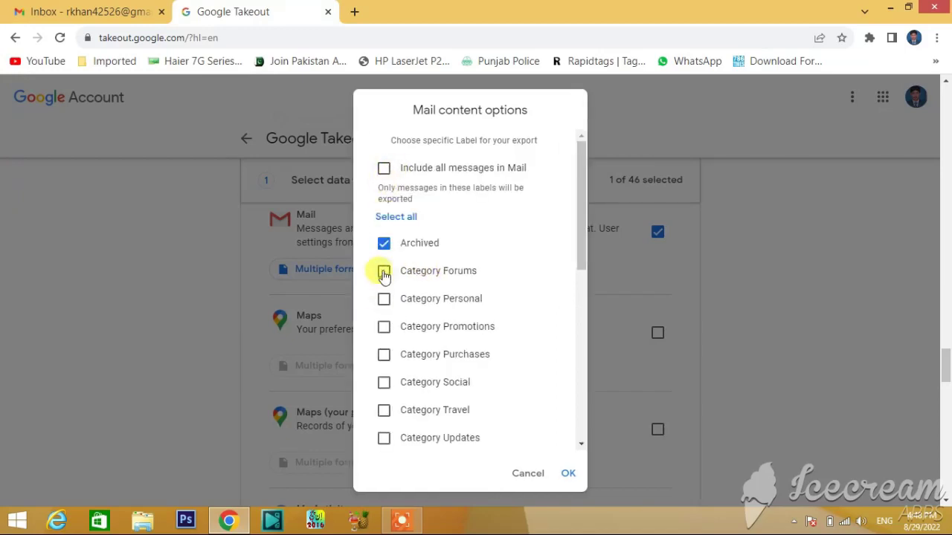
# Turn including all messages in Mail back on and confirm the Mail content options.
pyautogui.click(383, 300)
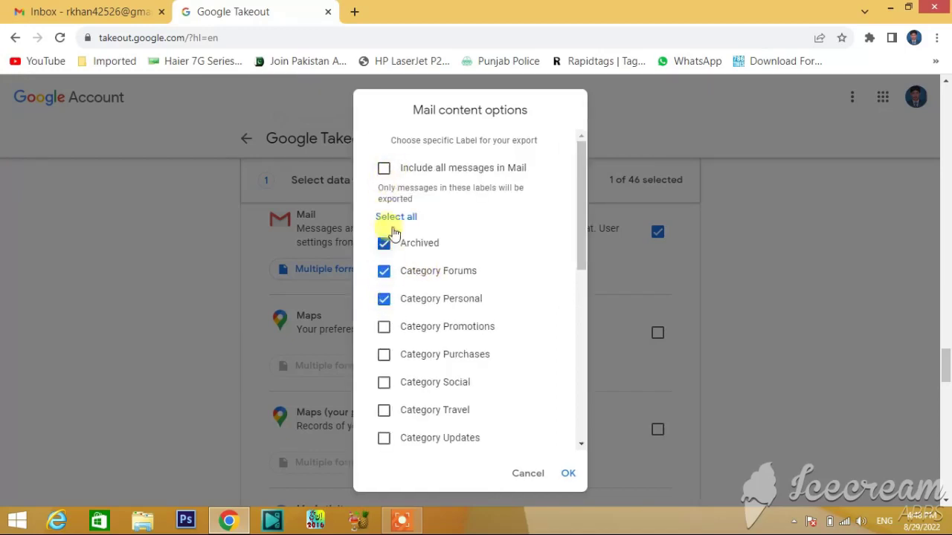
pyautogui.click(384, 170)
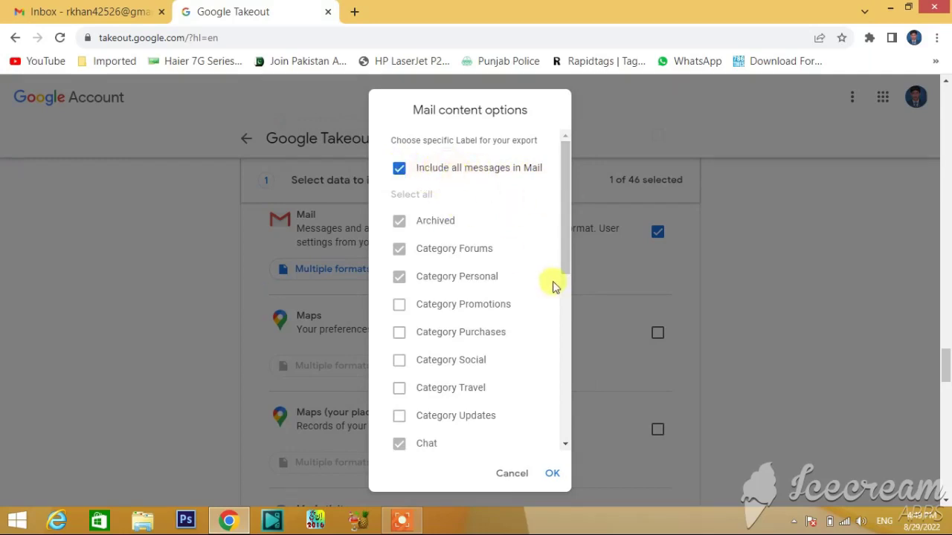
pyautogui.click(554, 474)
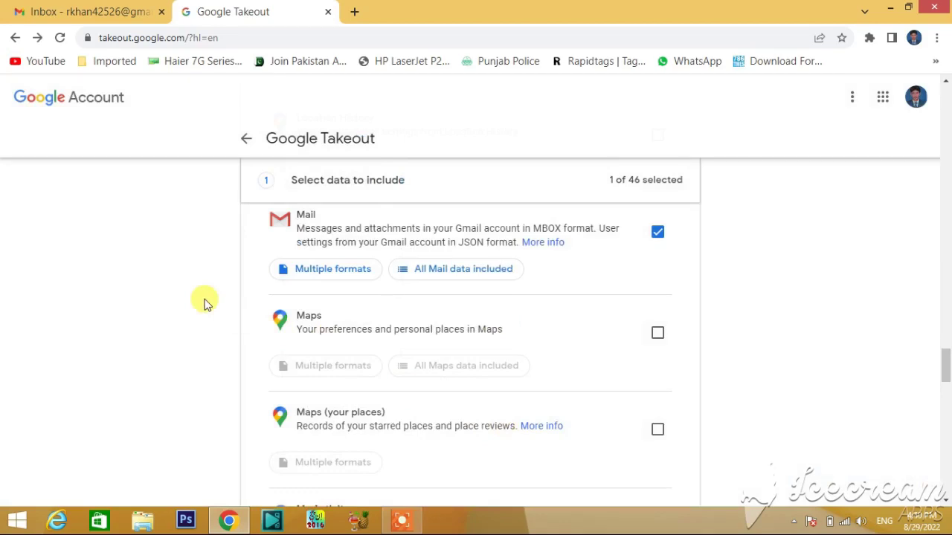
# Finish the data selection with only Mail included and proceed to choosing file type, frequency and destination.
pyautogui.scroll(-12, 207, 301)
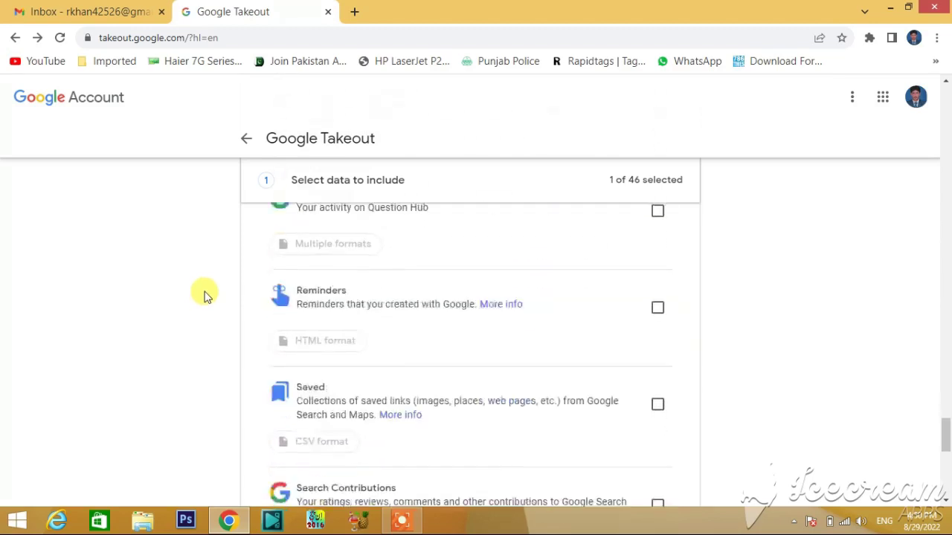
pyautogui.scroll(-6, 207, 296)
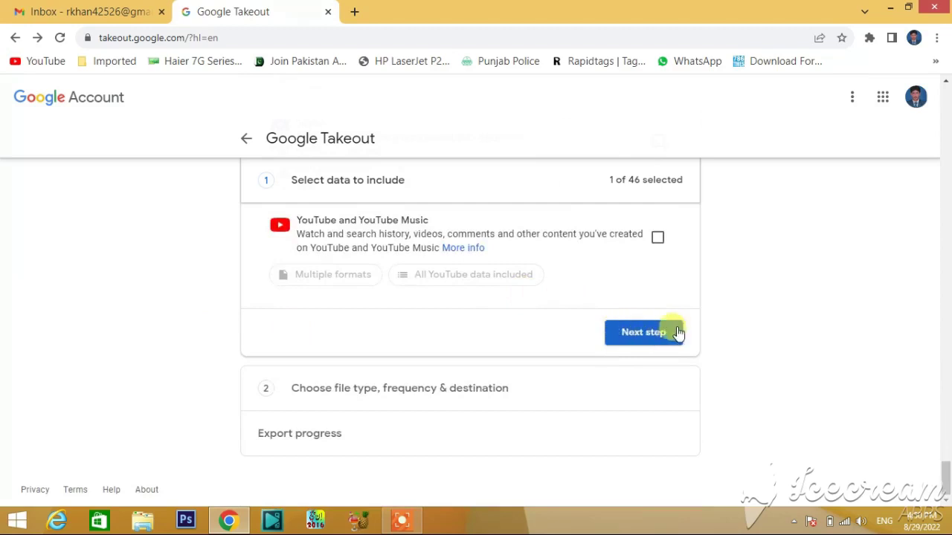
pyautogui.click(630, 336)
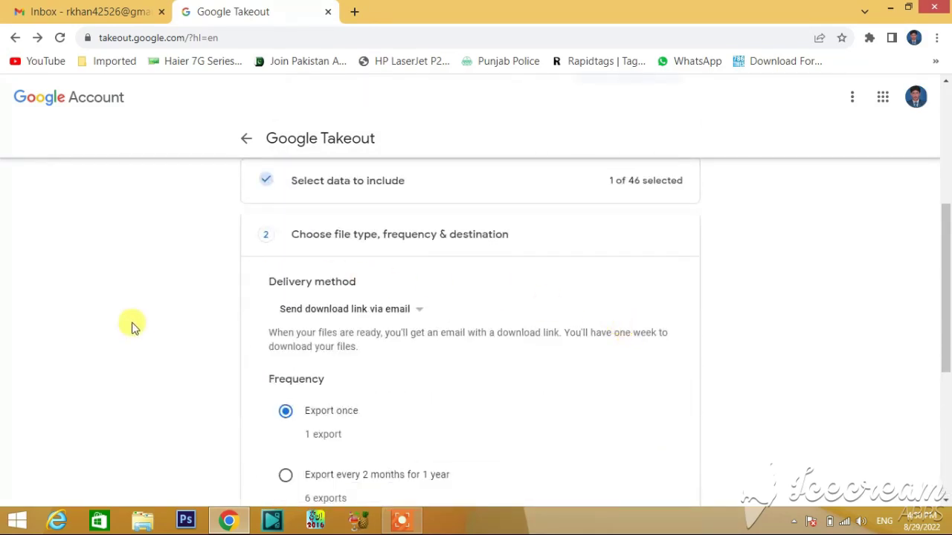
# Review the delivery and frequency options, keep .zip as the file type, and set the maximum file size to 10 GB.
pyautogui.scroll(-1, 132, 327)
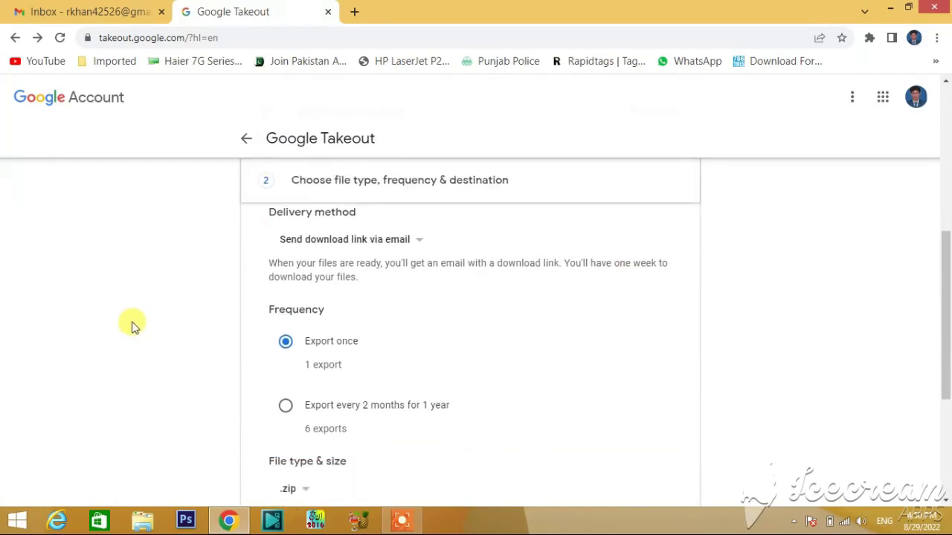
pyautogui.scroll(-1, 132, 327)
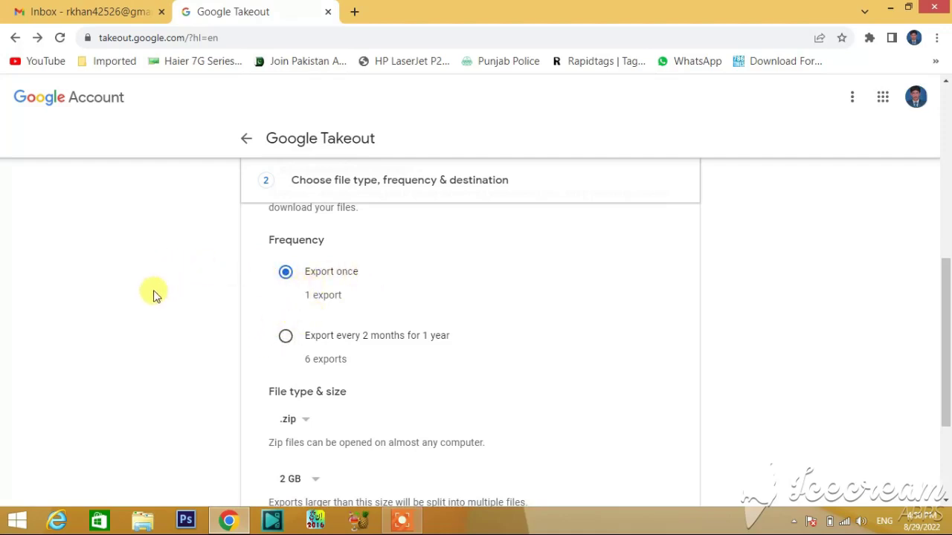
pyautogui.scroll(-1, 171, 308)
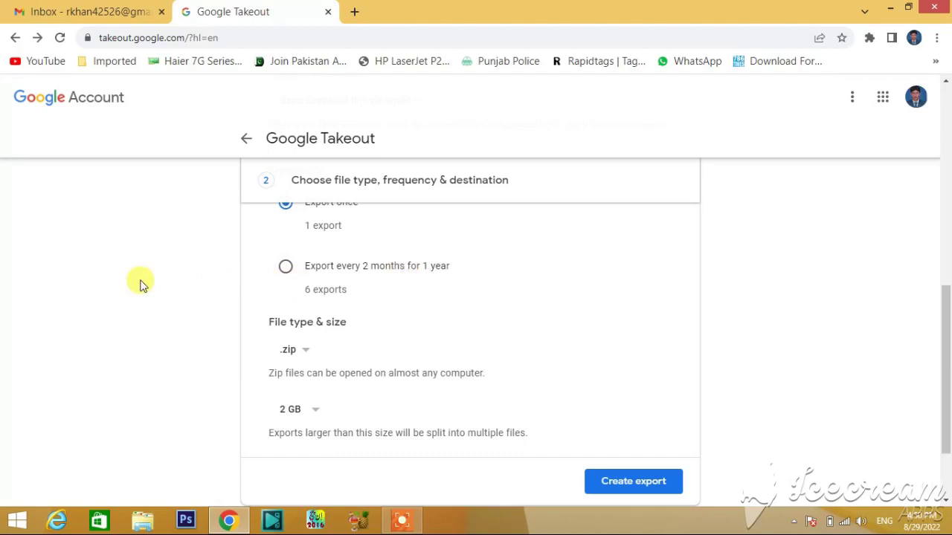
pyautogui.scroll(2, 263, 279)
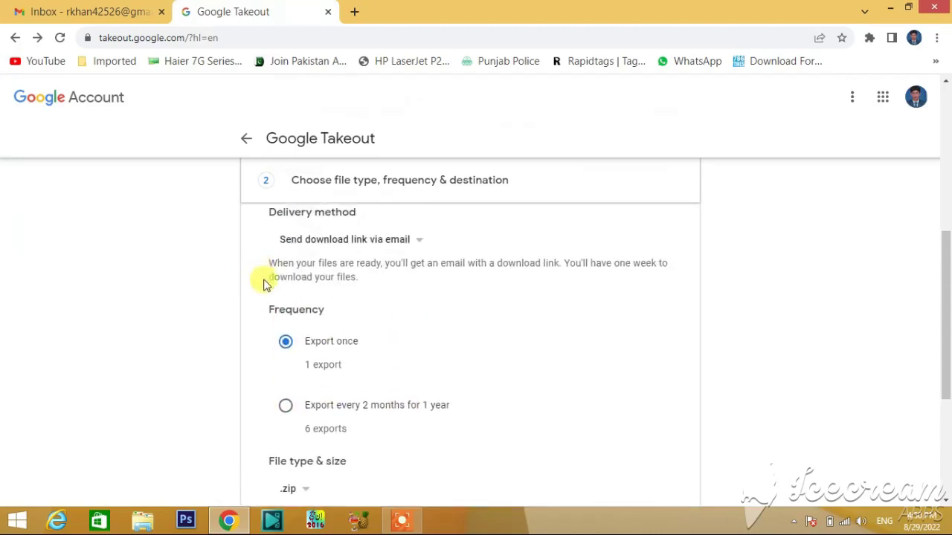
pyautogui.scroll(-3, 116, 291)
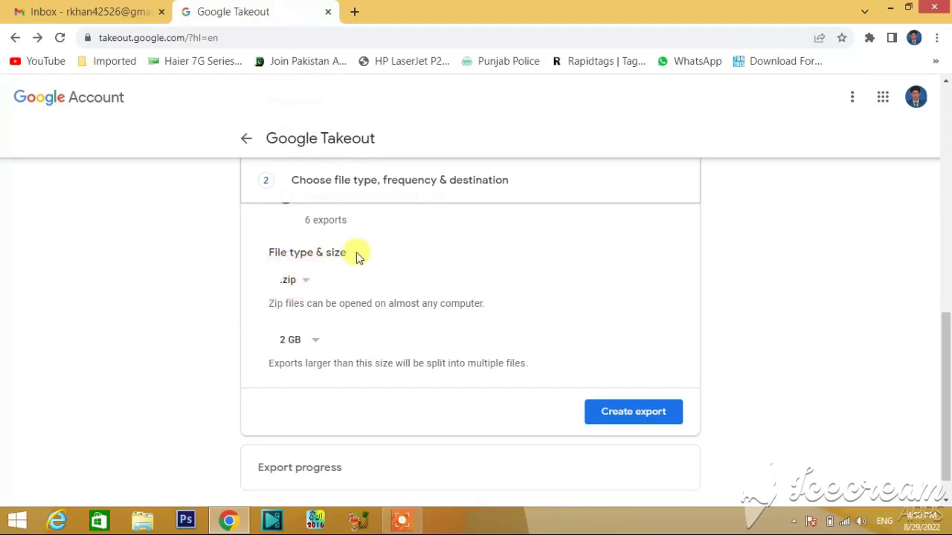
pyautogui.click(304, 282)
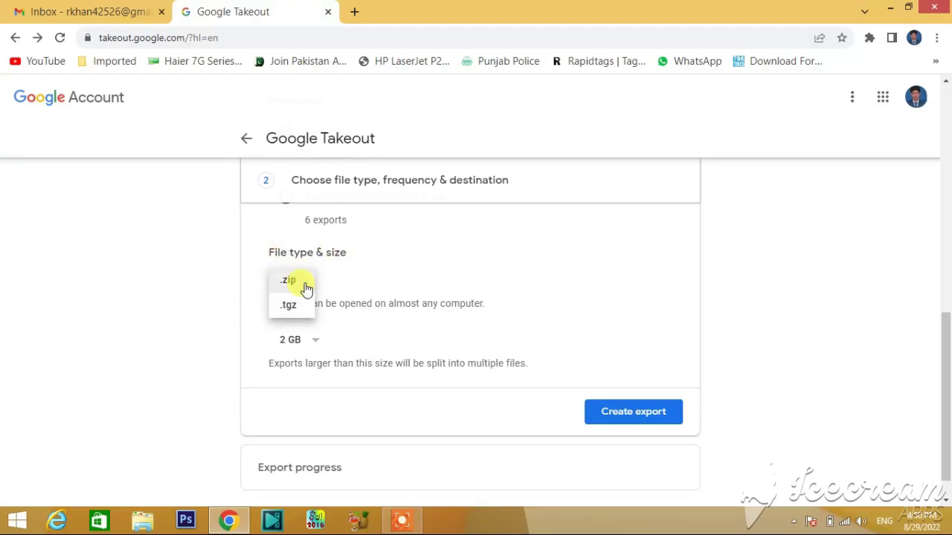
pyautogui.click(306, 288)
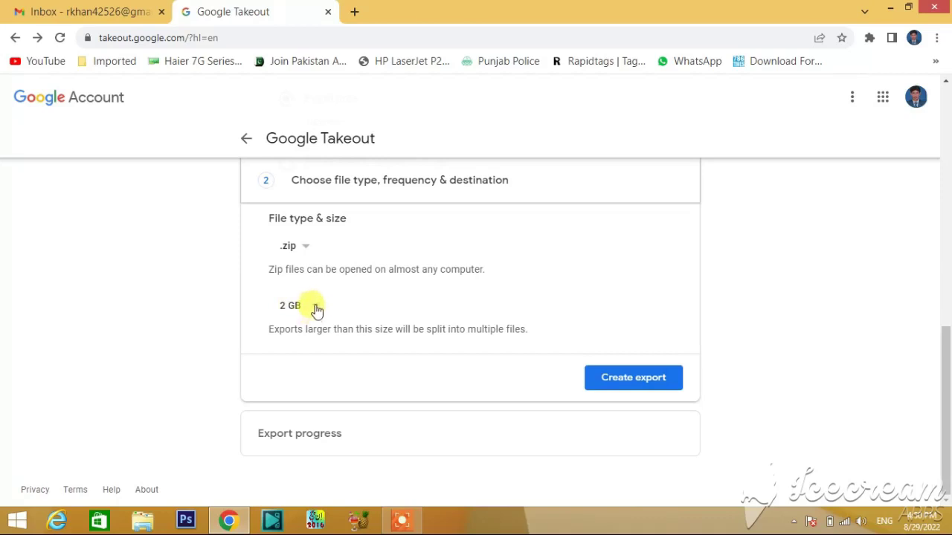
pyautogui.click(316, 306)
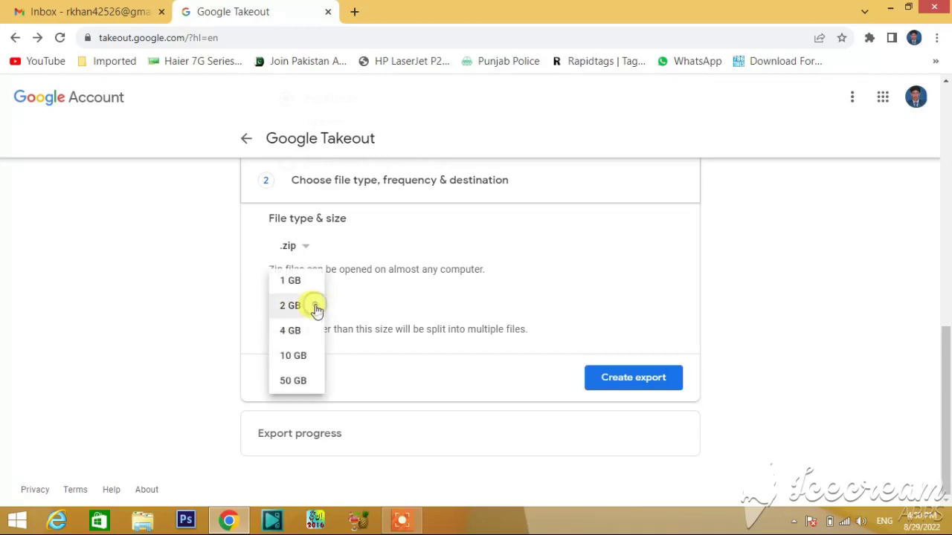
pyautogui.click(291, 357)
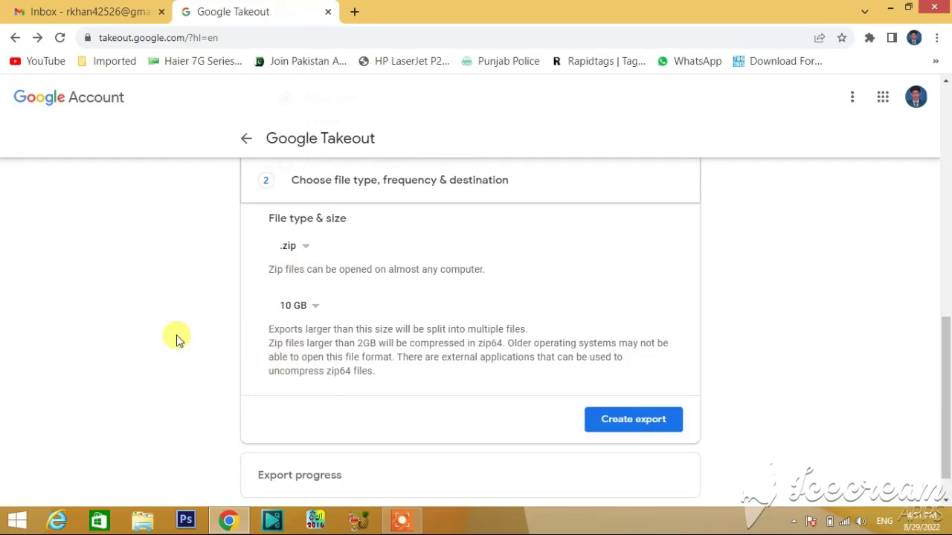
# Create the Mail export with the chosen delivery, frequency and file settings.
pyautogui.scroll(-1, 166, 320)
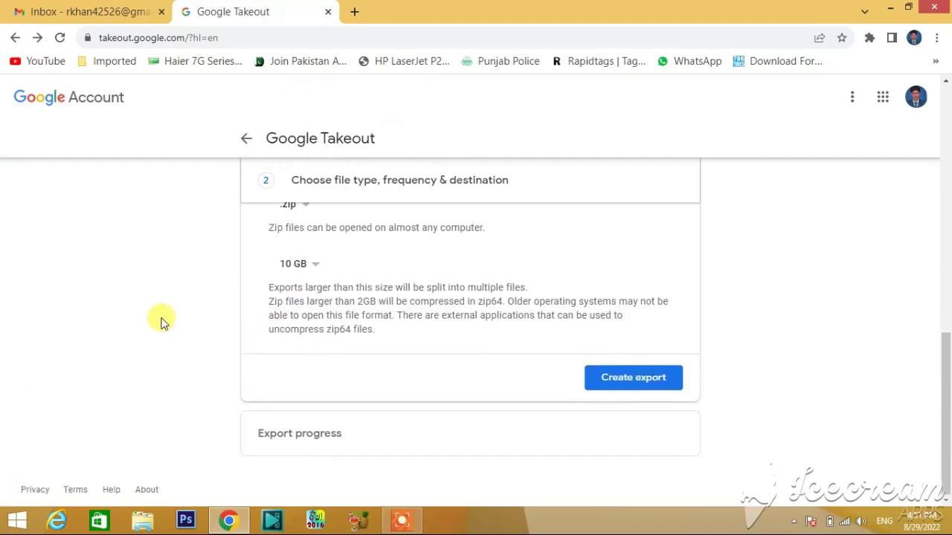
pyautogui.scroll(1, 162, 323)
pyautogui.click(613, 447)
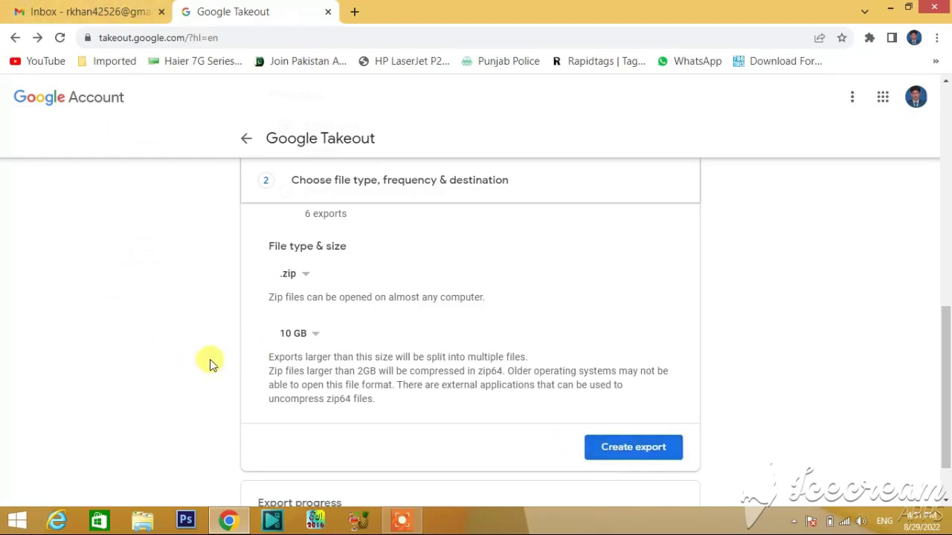
pyautogui.click(648, 449)
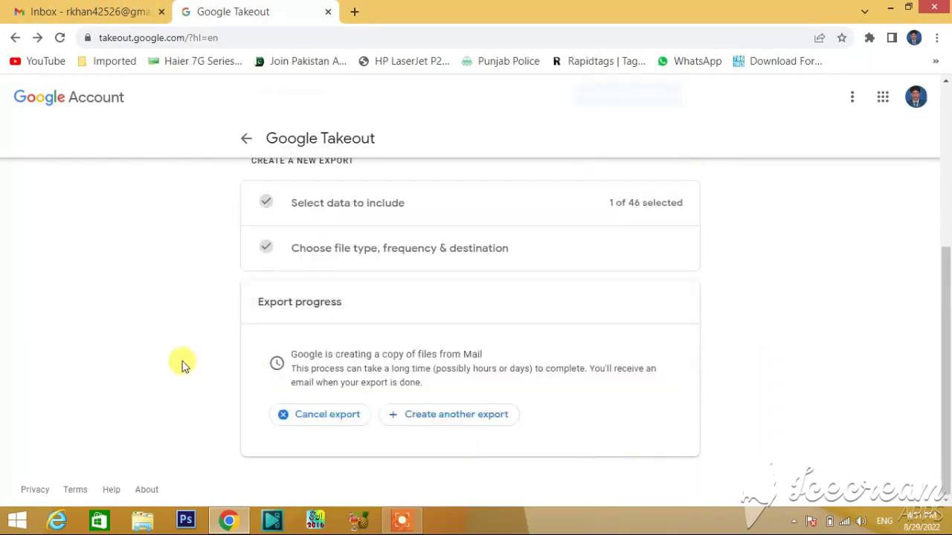
# Check the Gmail inbox for the export notification and review the export progress in Google Takeout.
pyautogui.scroll(1, 156, 361)
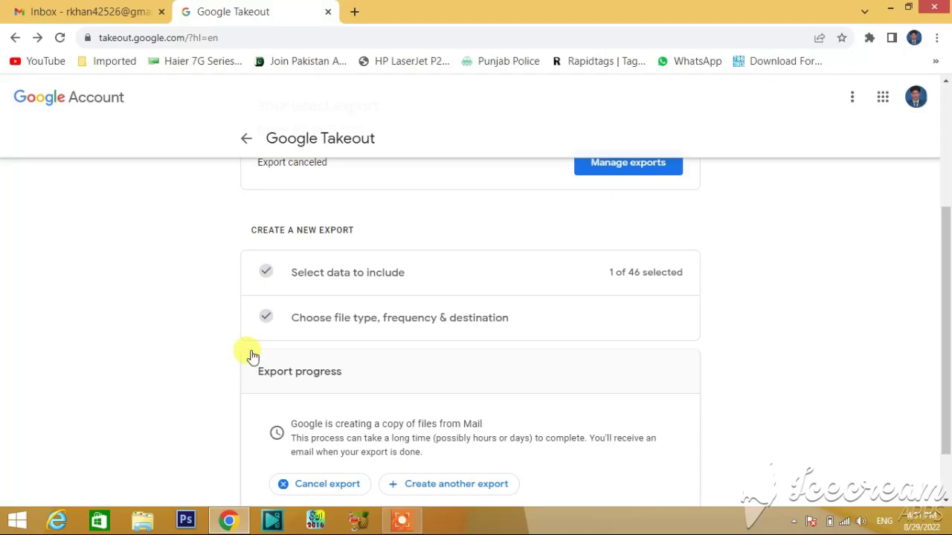
pyautogui.click(87, 9)
pyautogui.scroll(-1, 329, 257)
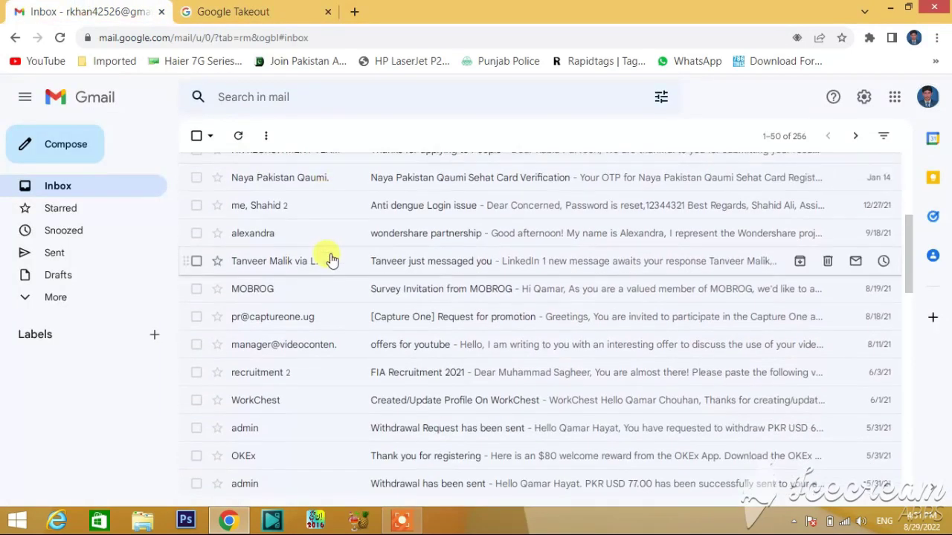
pyautogui.scroll(3, 331, 258)
pyautogui.scroll(1, 330, 257)
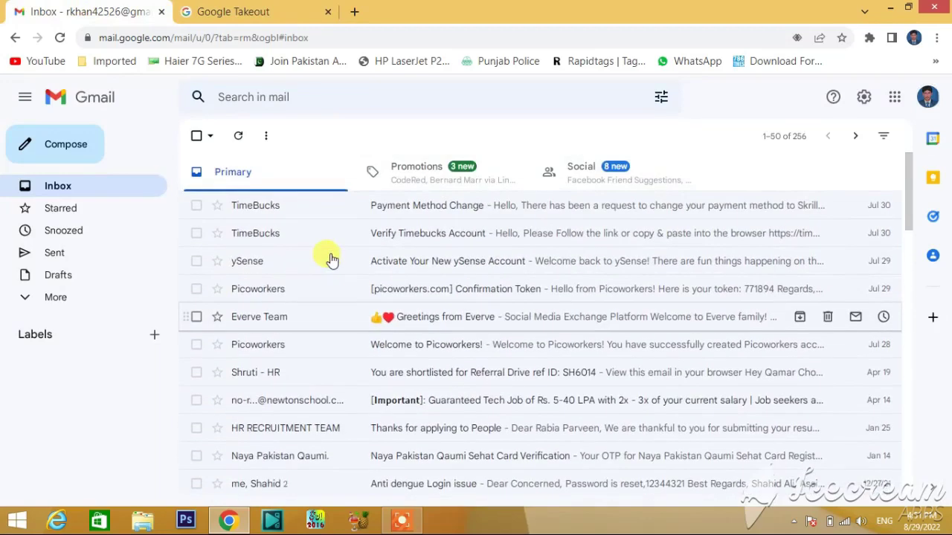
pyautogui.scroll(-2, 330, 257)
pyautogui.scroll(2, 330, 258)
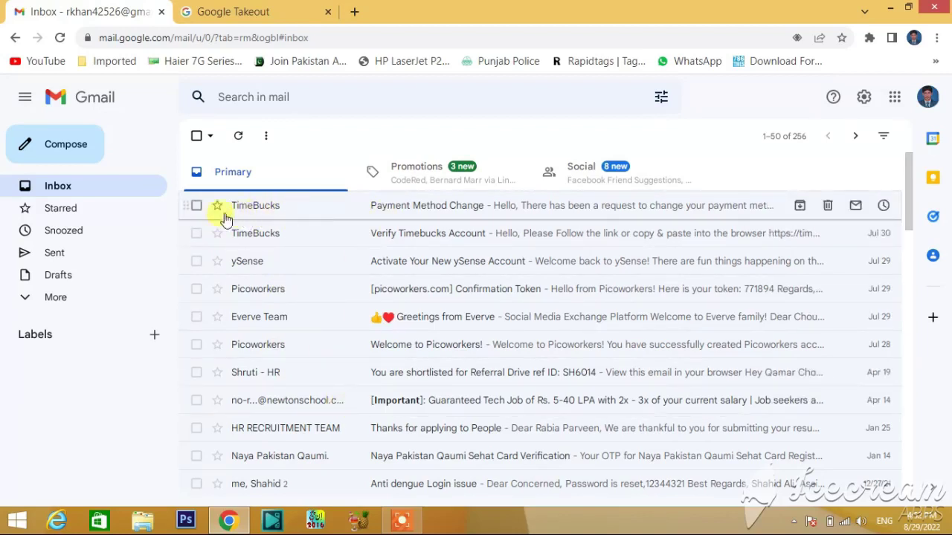
pyautogui.click(231, 9)
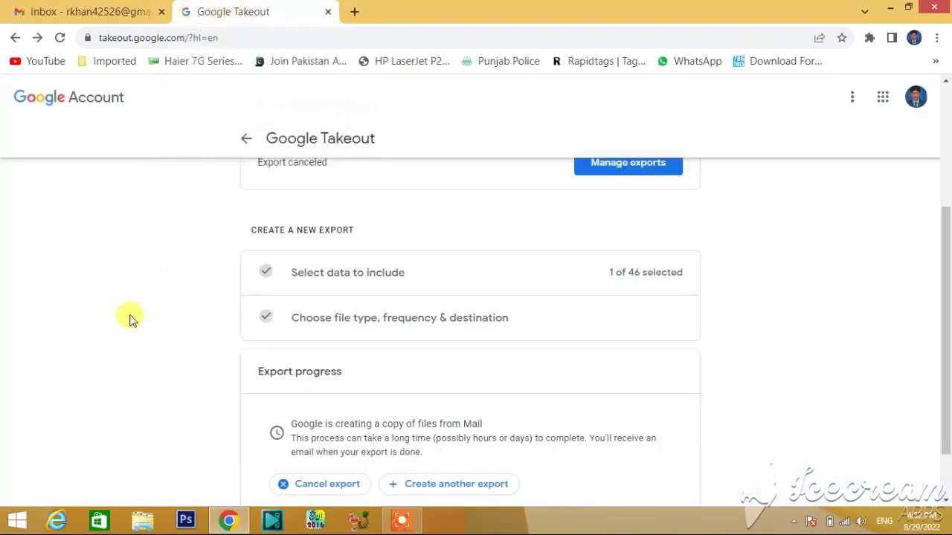
pyautogui.scroll(-1, 130, 319)
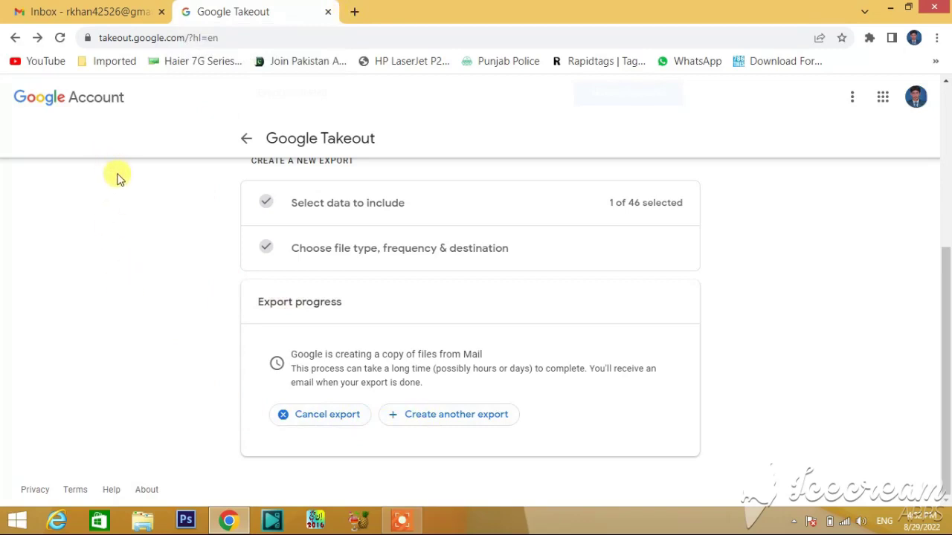
pyautogui.click(82, 9)
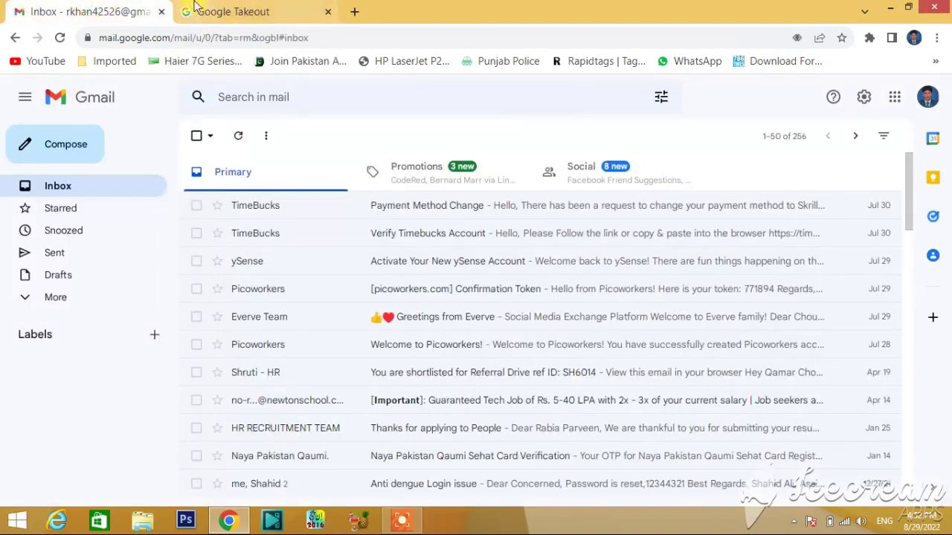
pyautogui.click(250, 13)
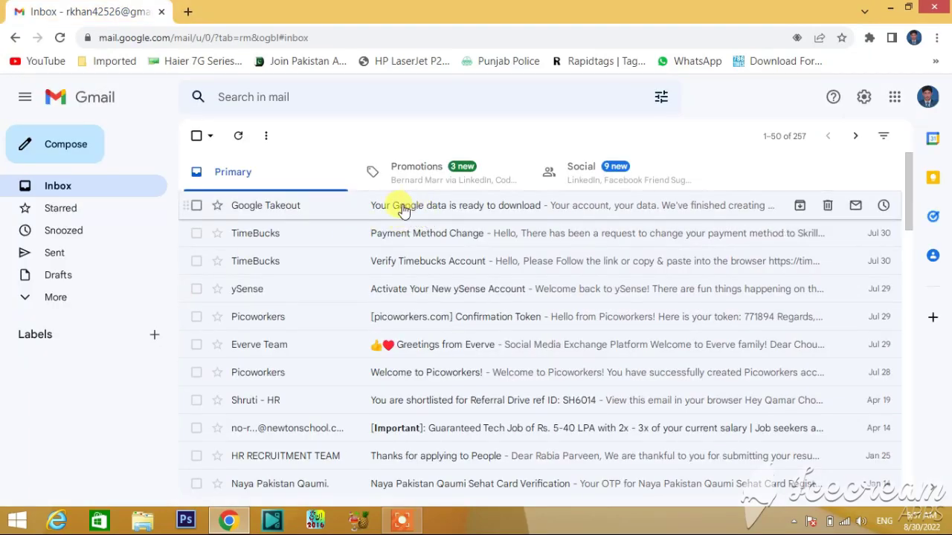
# Open the Google Takeout email "Your Google data is ready to download", read it, and follow its link to download the files.
pyautogui.click(400, 207)
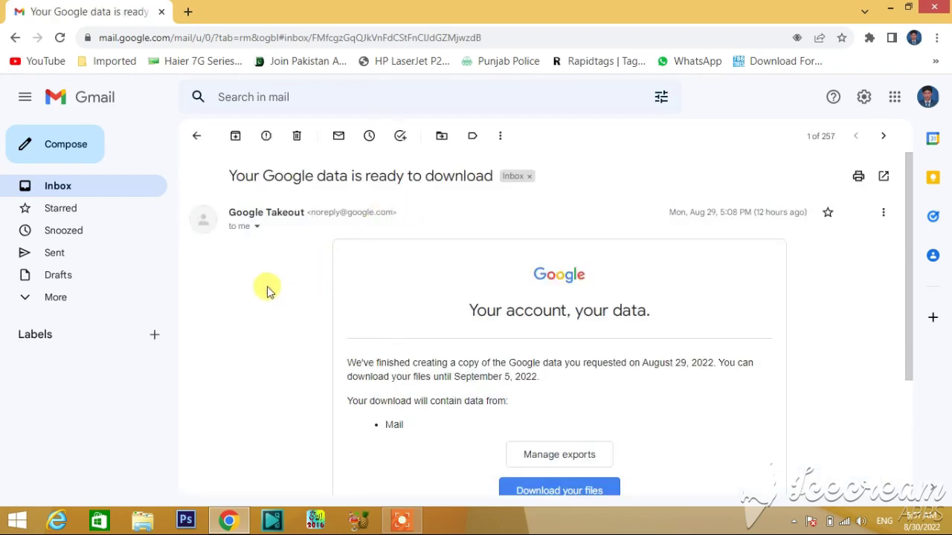
pyautogui.scroll(-3, 268, 290)
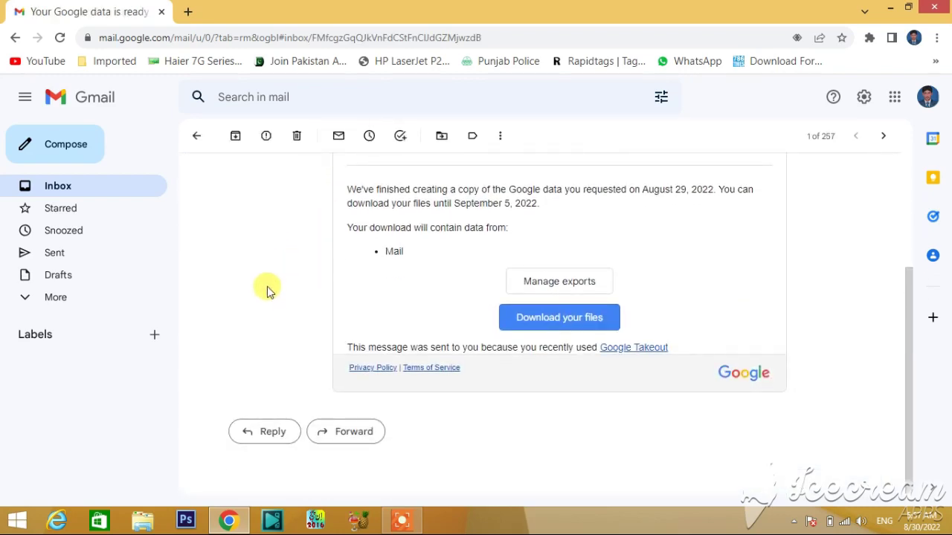
pyautogui.scroll(3, 268, 290)
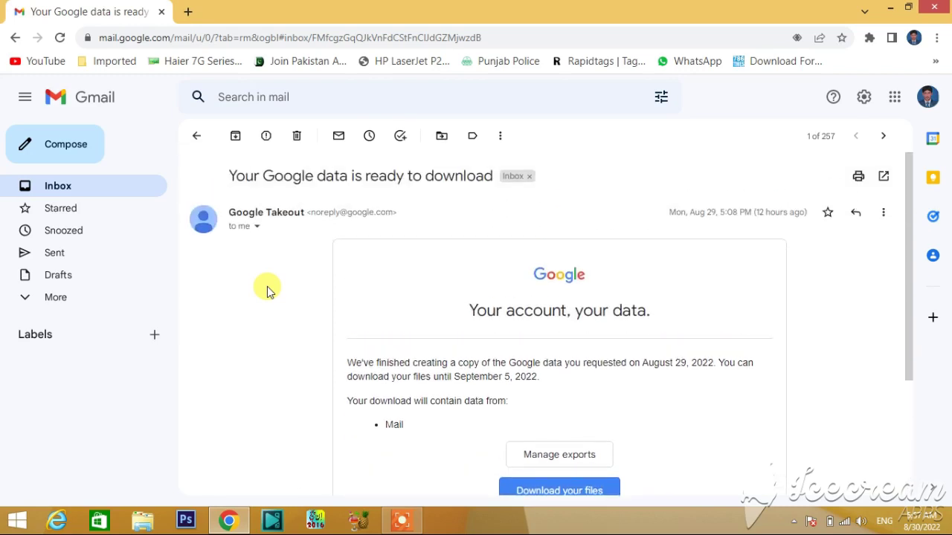
pyautogui.scroll(-2, 268, 290)
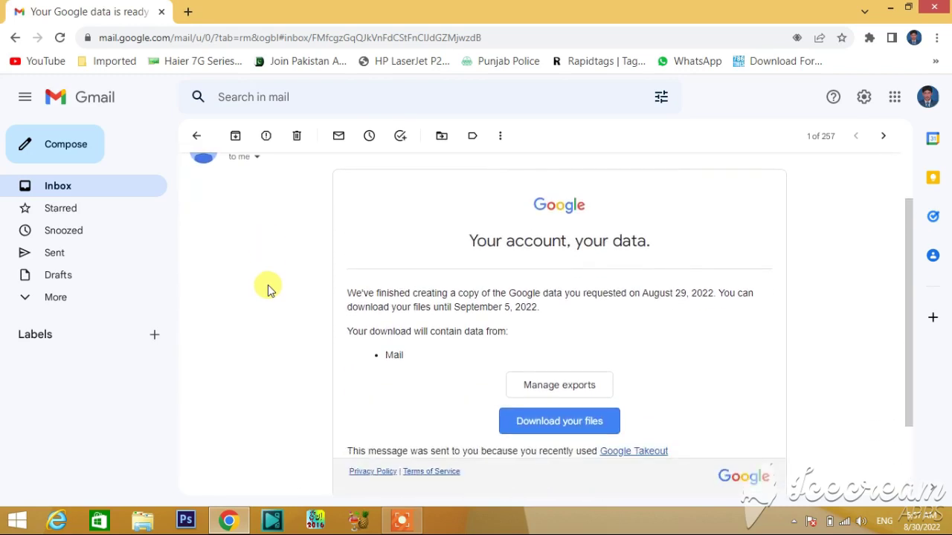
pyautogui.scroll(-1, 268, 290)
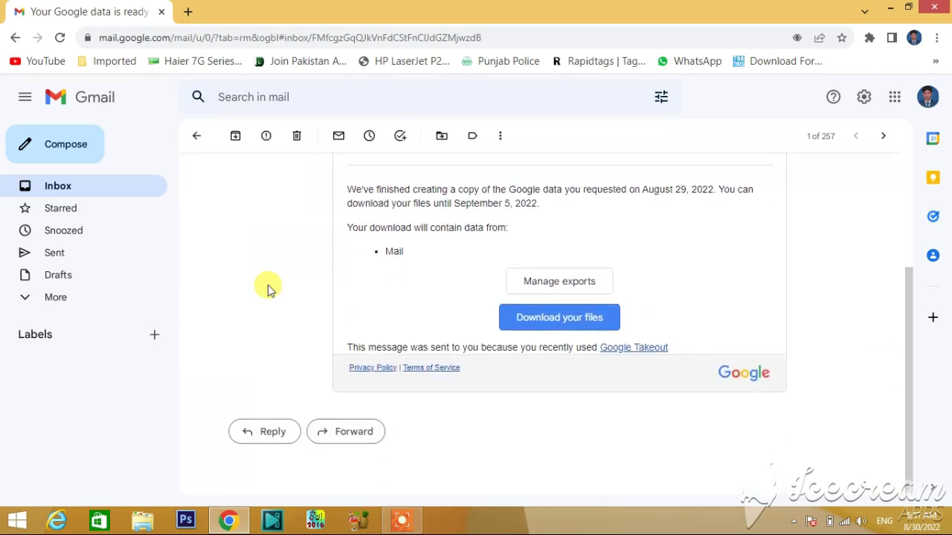
pyautogui.click(564, 321)
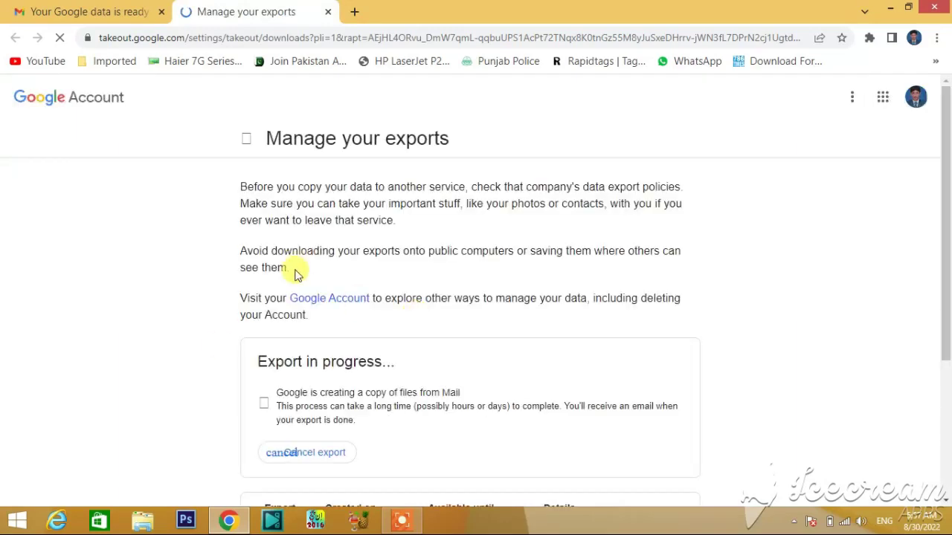
# Download the completed Mail export as a zip into Downloads\Compressed and minimize the download progress window.
pyautogui.scroll(-3, 190, 350)
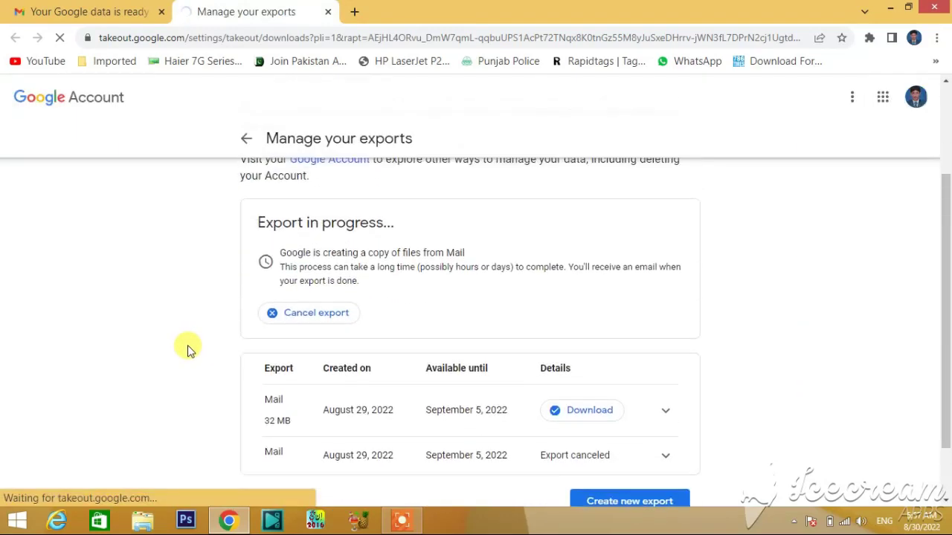
pyautogui.scroll(-1, 188, 350)
pyautogui.click(603, 337)
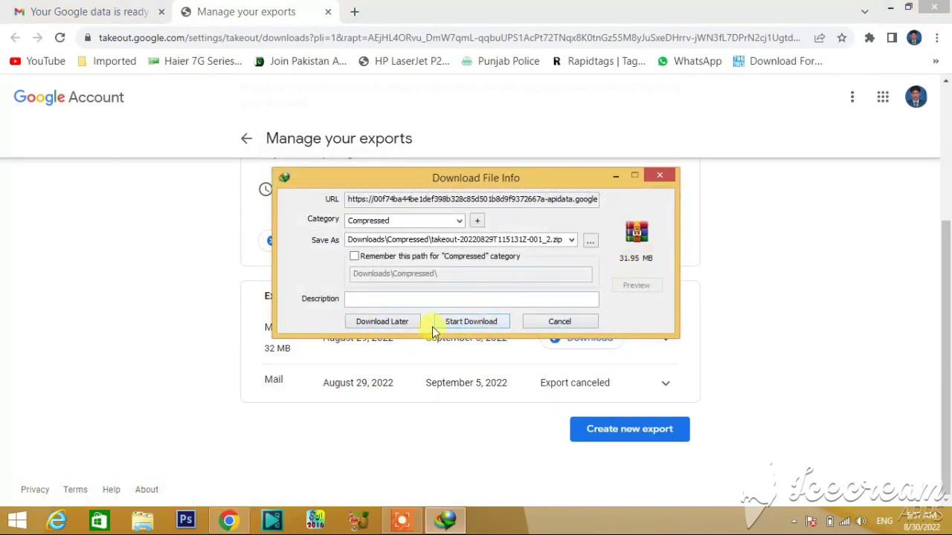
pyautogui.click(478, 323)
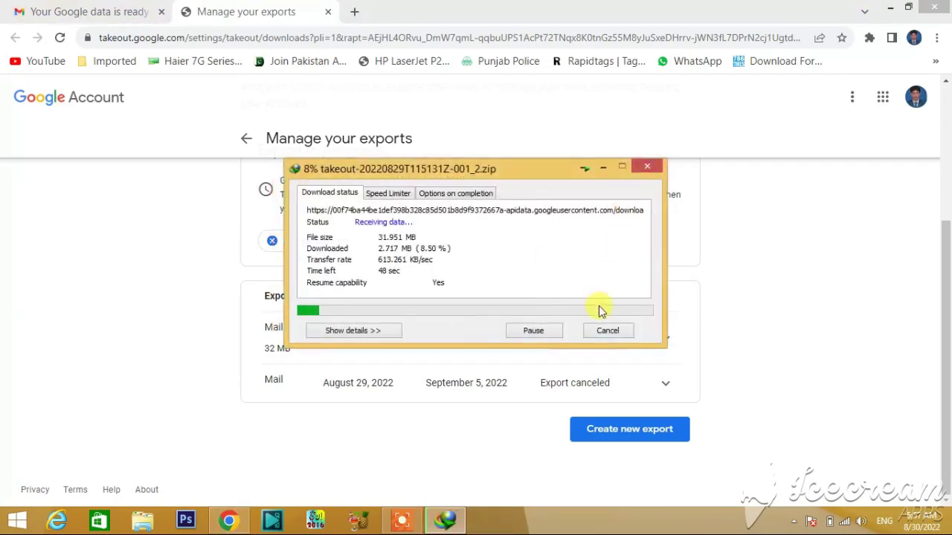
pyautogui.click(602, 168)
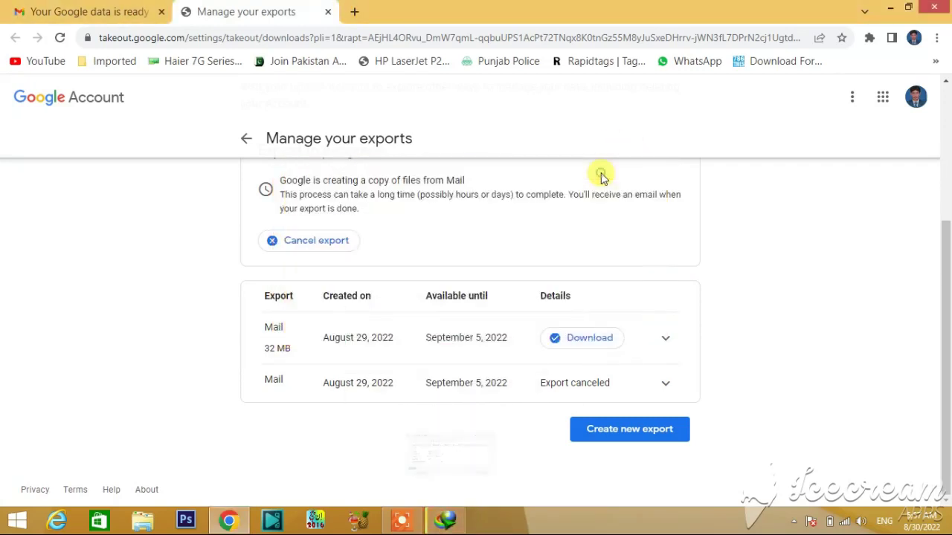